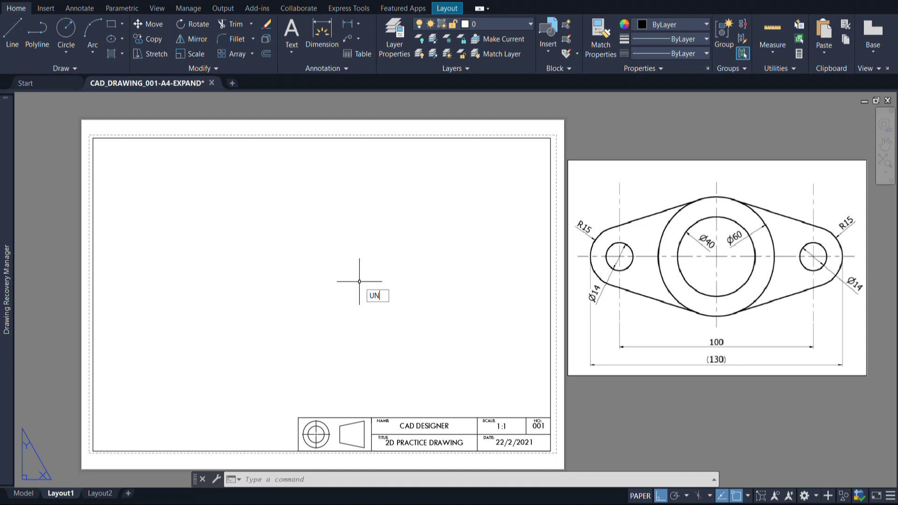
Step: Keep the drawing units at 0.00 length precision and International lighting, then accept them
{"action": "key", "text": "Return"}
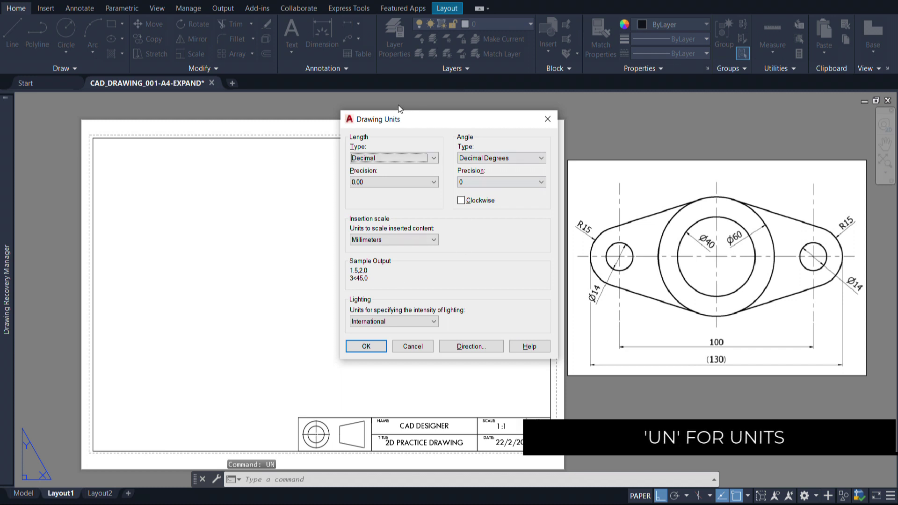
{"action": "left_click", "coordinate": [434, 182]}
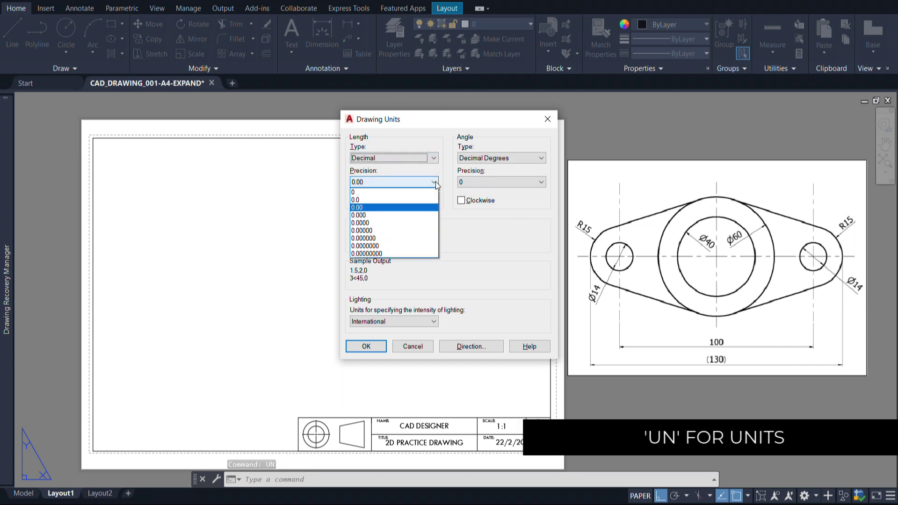
{"action": "left_click", "coordinate": [376, 208]}
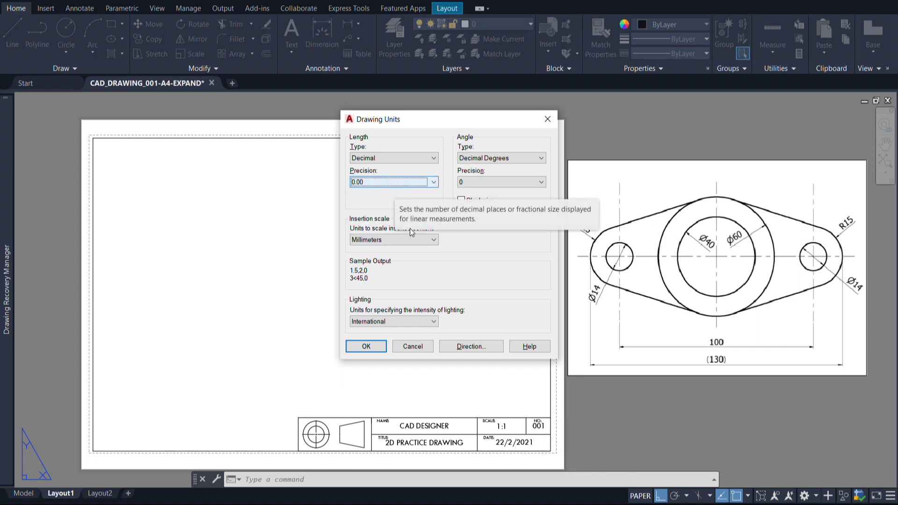
{"action": "left_click", "coordinate": [381, 328]}
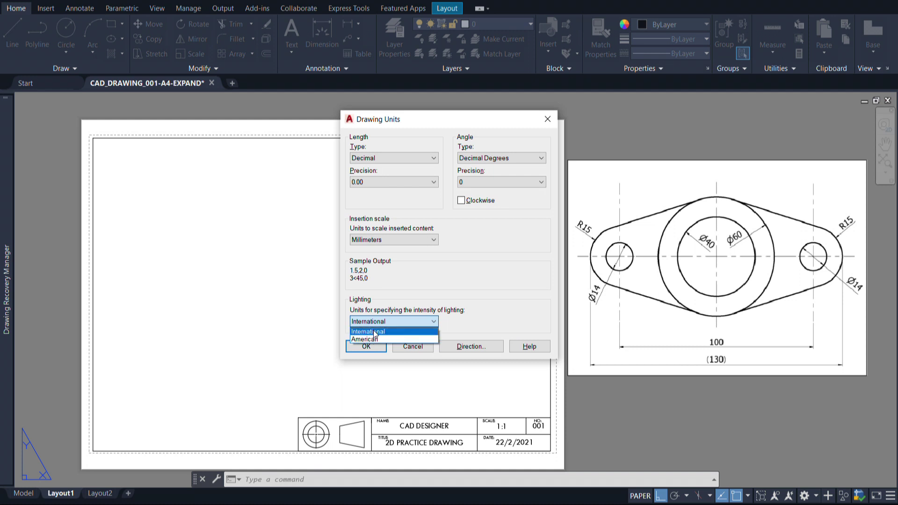
{"action": "left_click", "coordinate": [374, 331]}
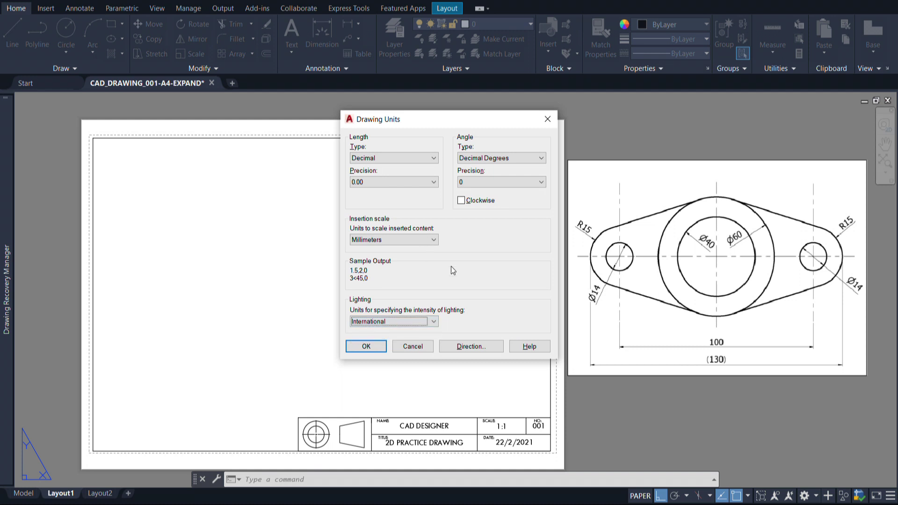
{"action": "left_click", "coordinate": [368, 349]}
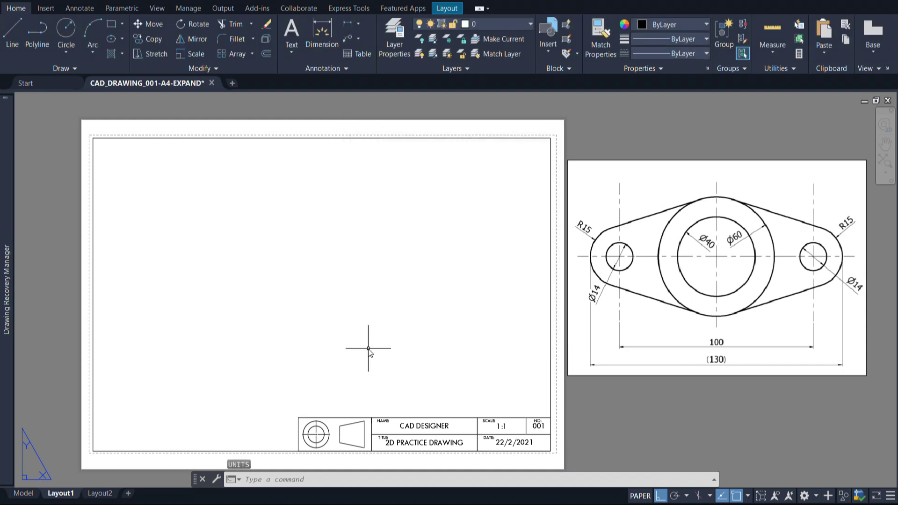
Step: Set Layout1's page setup to ISO expand A4, landscape, 1:1 scale, using PAG
{"action": "type", "text": "PAGESETUP"}
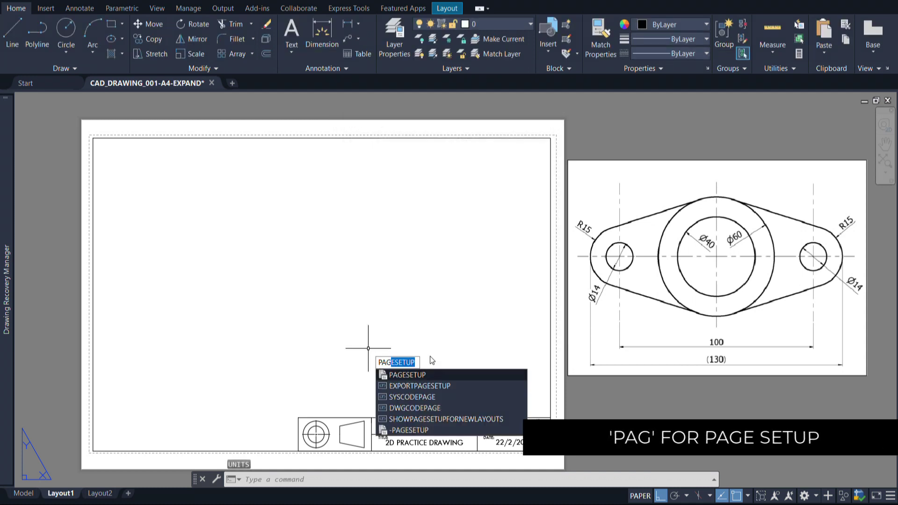
{"action": "left_click", "coordinate": [416, 375]}
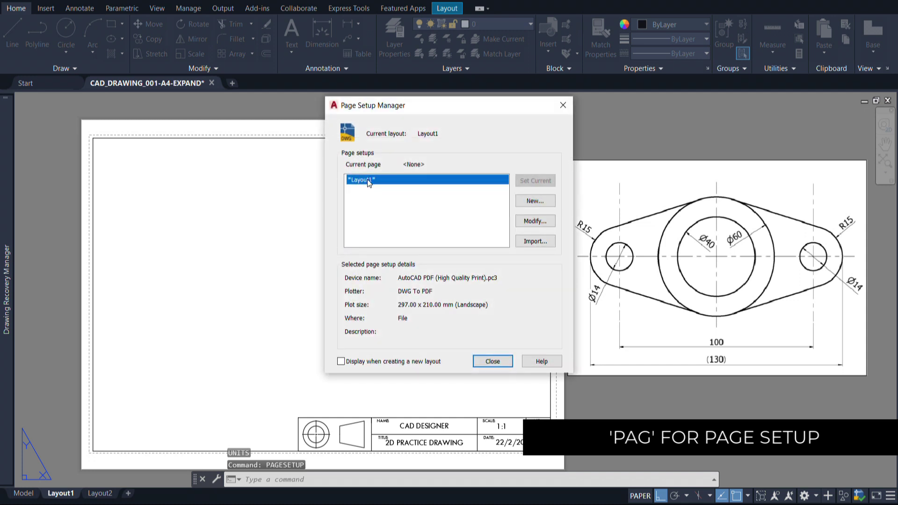
{"action": "left_click", "coordinate": [536, 222]}
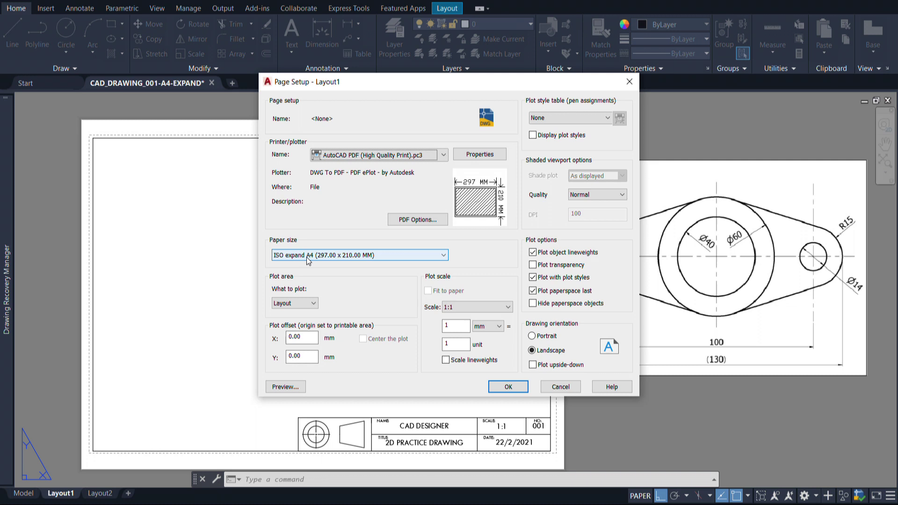
{"action": "left_click", "coordinate": [553, 357]}
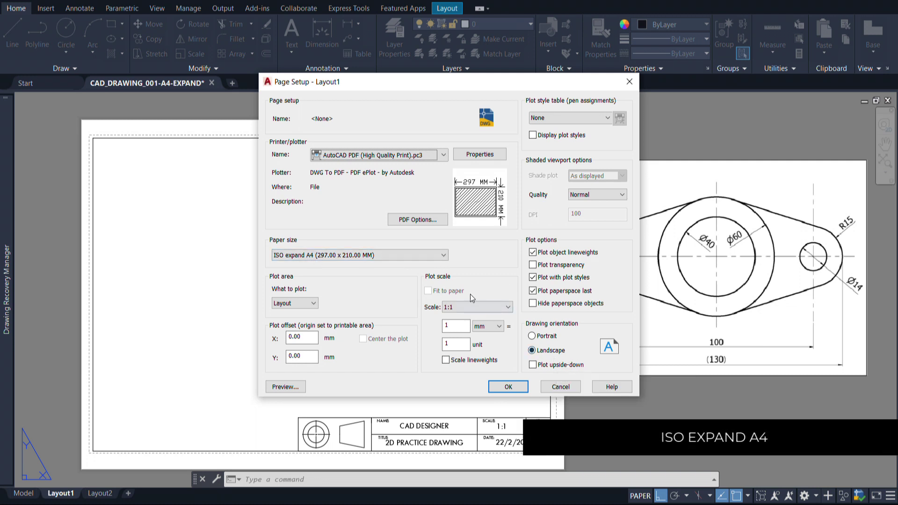
{"action": "left_click", "coordinate": [485, 306]}
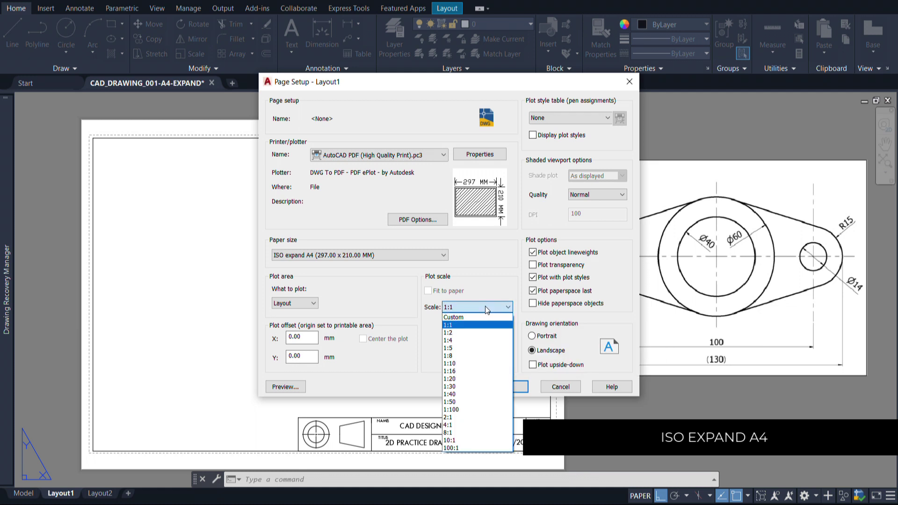
{"action": "left_click", "coordinate": [484, 306]}
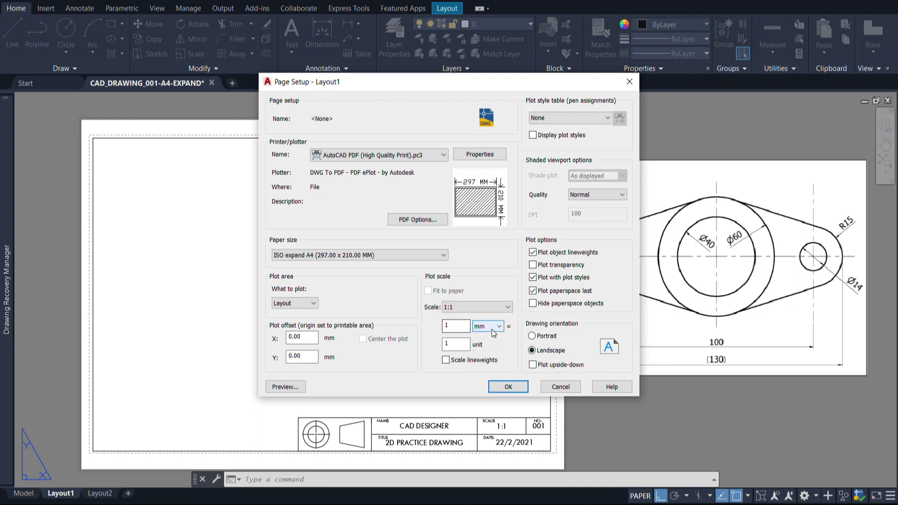
{"action": "left_click", "coordinate": [508, 387]}
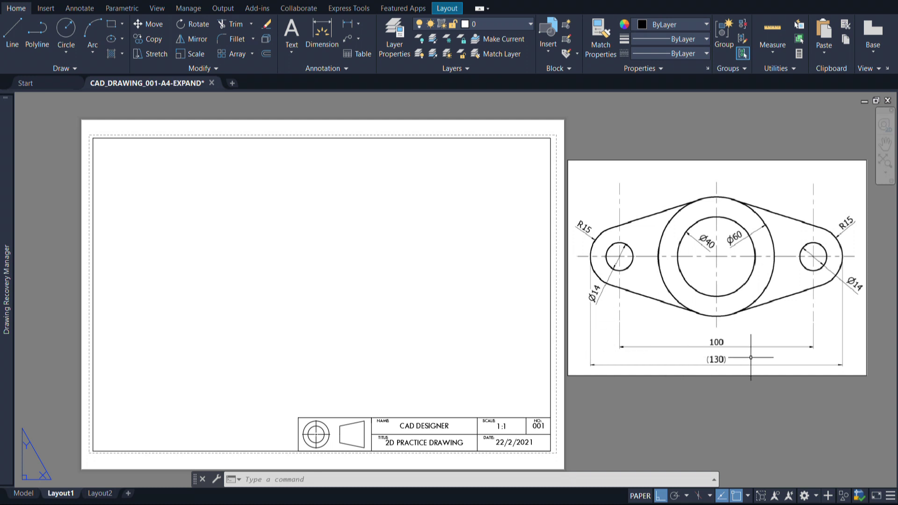
Step: Draw a 130-long horizontal line across the middle of the sheet
{"action": "left_click", "coordinate": [21, 31]}
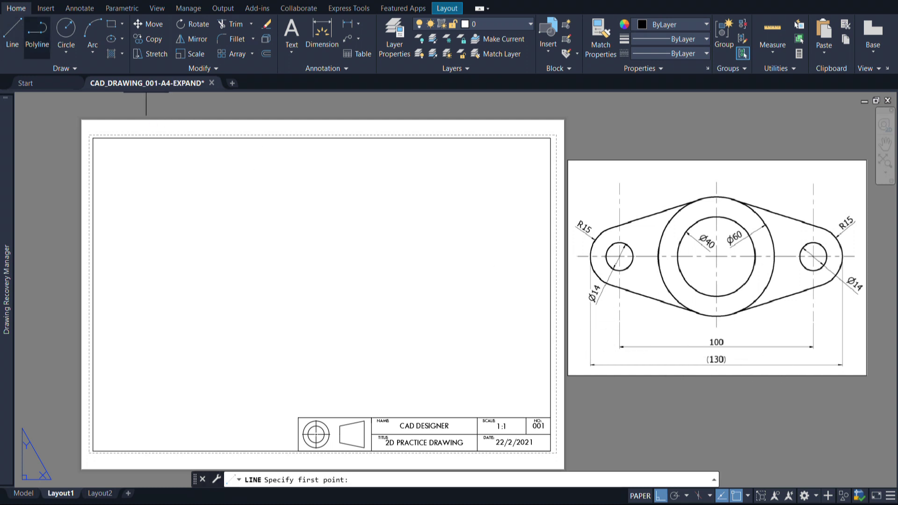
{"action": "left_click", "coordinate": [448, 291]}
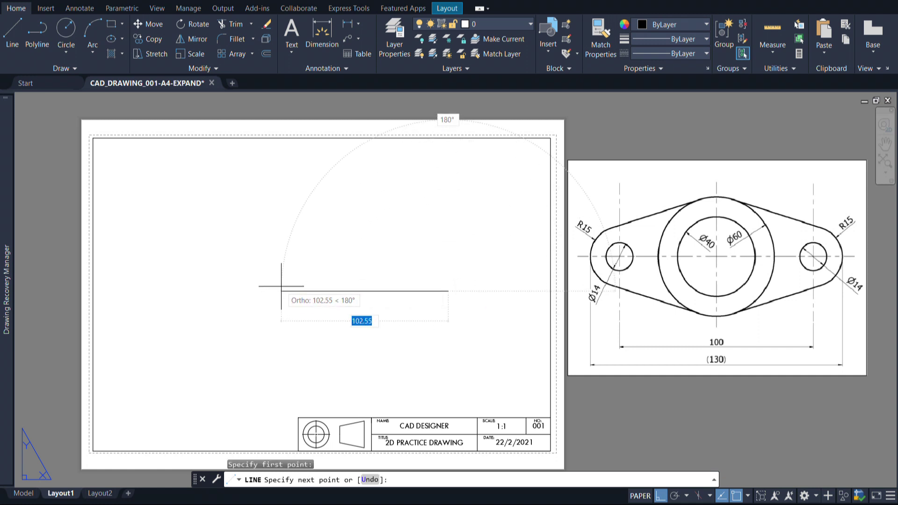
{"action": "type", "text": "130"}
{"action": "key", "text": "Return"}
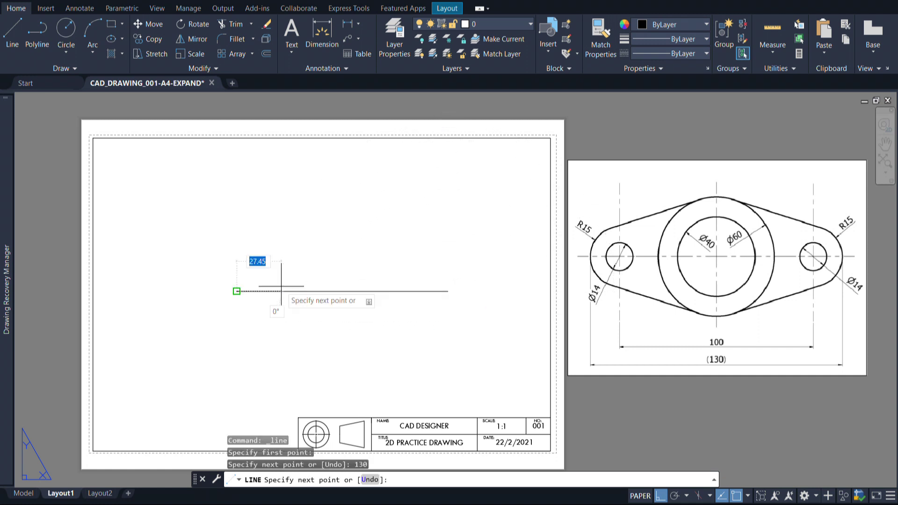
{"action": "key", "text": "Escape"}
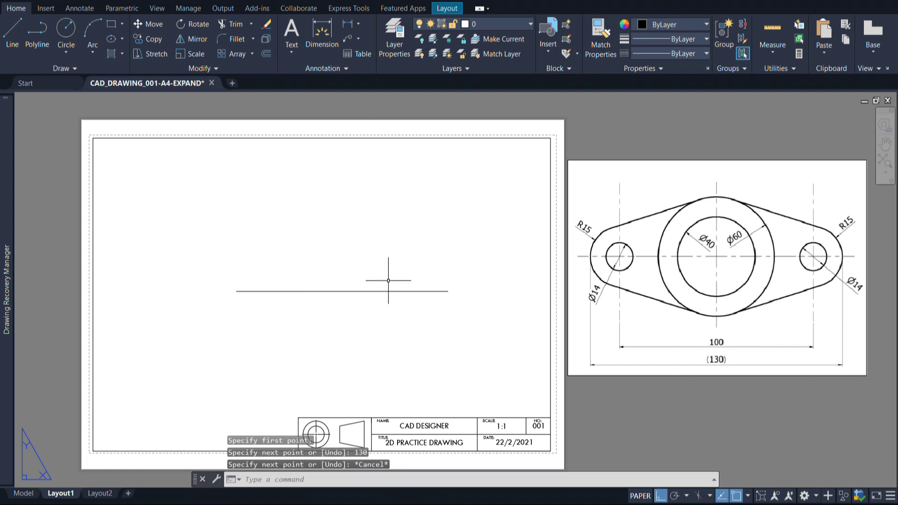
Step: Enable Midpoint, Geometric Center, Node, Quadrant, Insertion, Perpendicular, Tangent, Nearest and Apparent Intersection snaps
{"action": "left_click", "coordinate": [748, 496]}
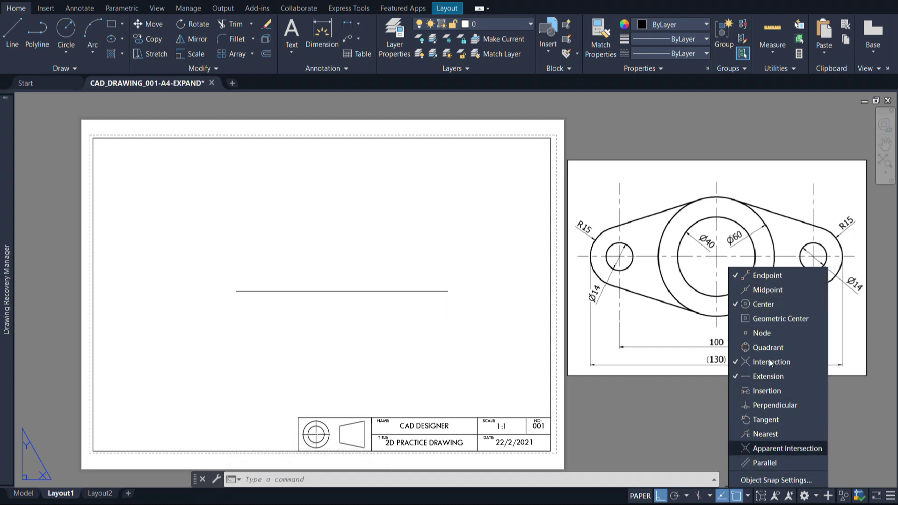
{"action": "left_click", "coordinate": [762, 290]}
{"action": "left_click", "coordinate": [758, 318]}
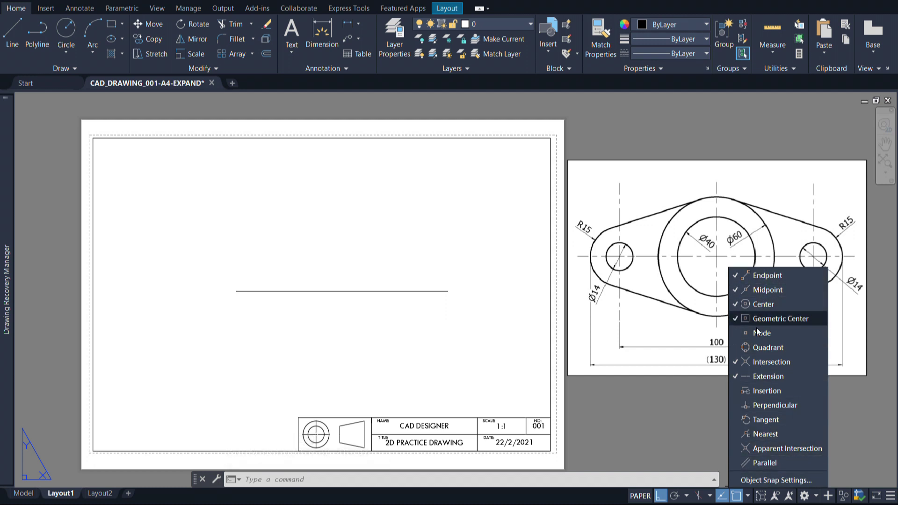
{"action": "left_click", "coordinate": [757, 333]}
{"action": "left_click", "coordinate": [754, 347]}
{"action": "left_click", "coordinate": [751, 392]}
{"action": "left_click", "coordinate": [753, 405]}
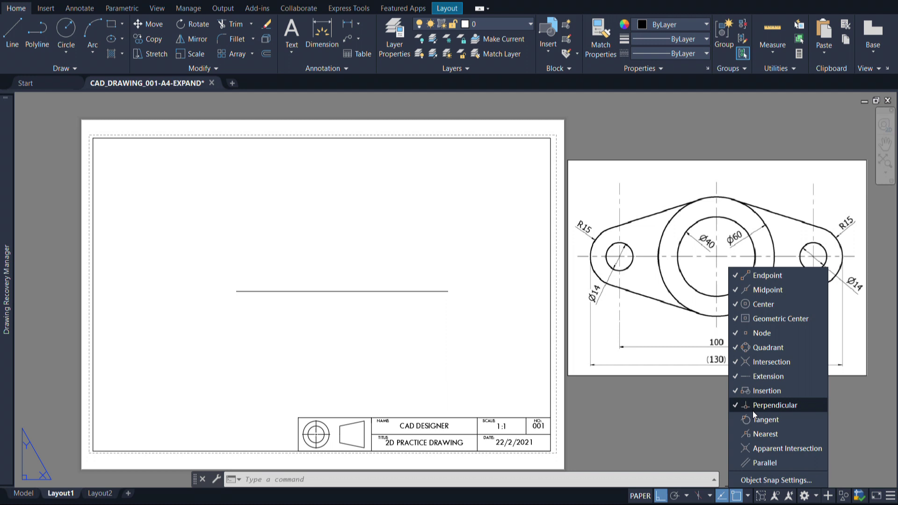
{"action": "left_click", "coordinate": [754, 419]}
{"action": "left_click", "coordinate": [754, 434]}
{"action": "left_click", "coordinate": [755, 449]}
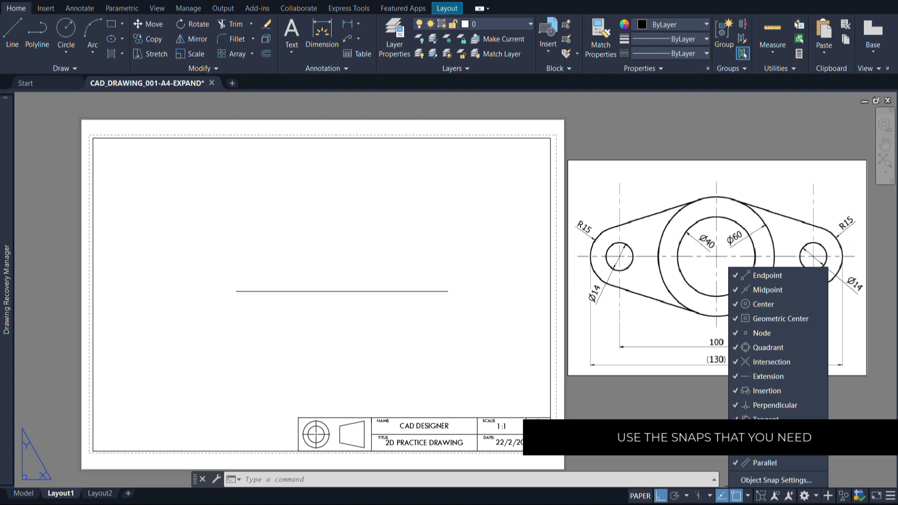
{"action": "key", "text": "Escape"}
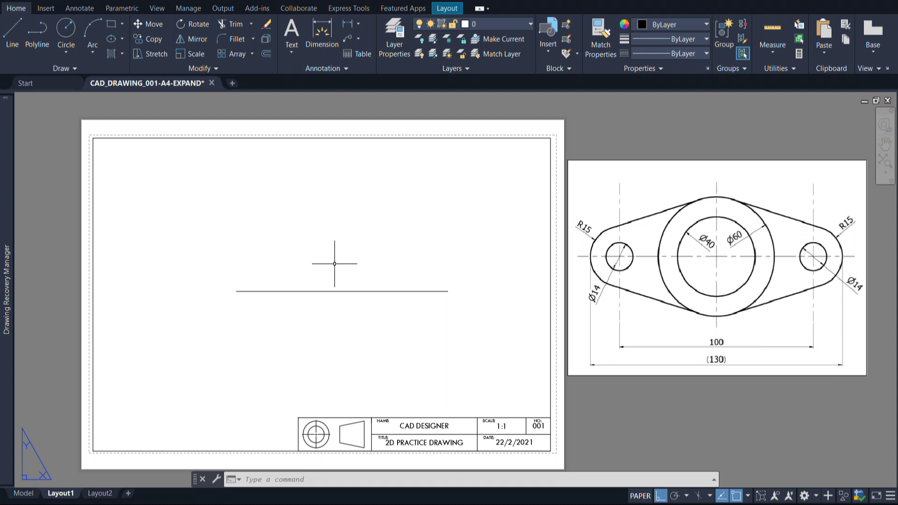
Step: Draw concentric circles of radius 20 and 30 centred on the line's midpoint
{"action": "left_click", "coordinate": [78, 40]}
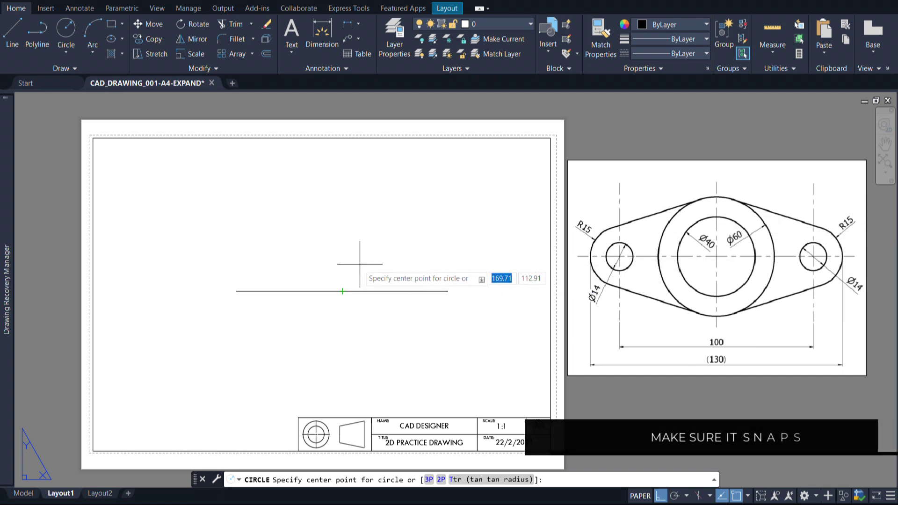
{"action": "left_click", "coordinate": [343, 291]}
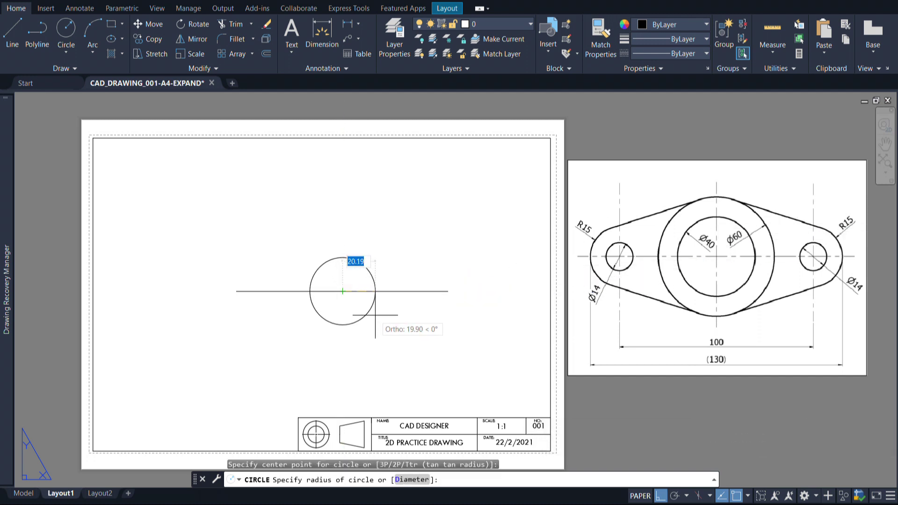
{"action": "type", "text": "20"}
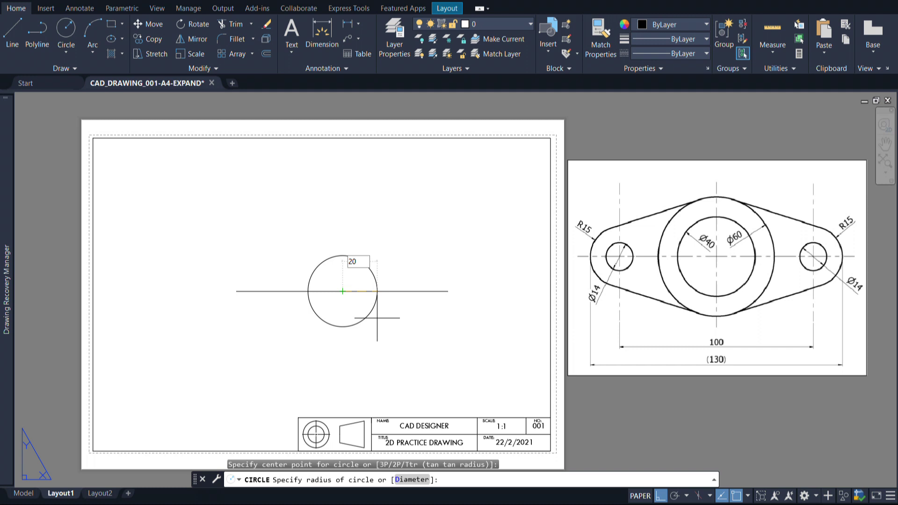
{"action": "key", "text": "Return"}
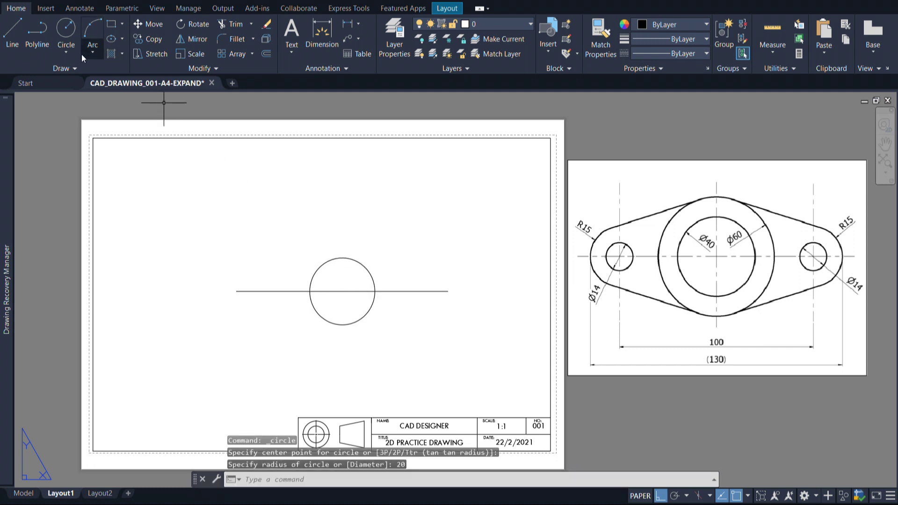
{"action": "left_click", "coordinate": [66, 31]}
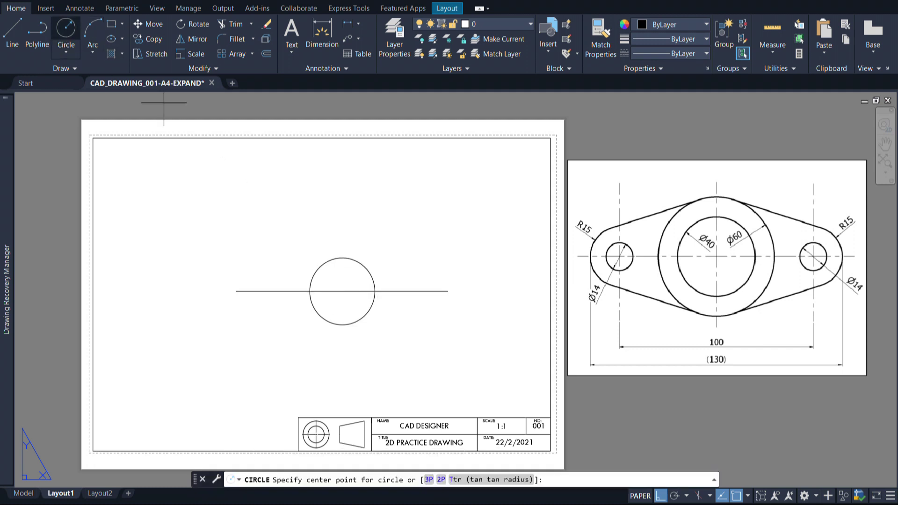
{"action": "left_click", "coordinate": [343, 291]}
{"action": "type", "text": "3"}
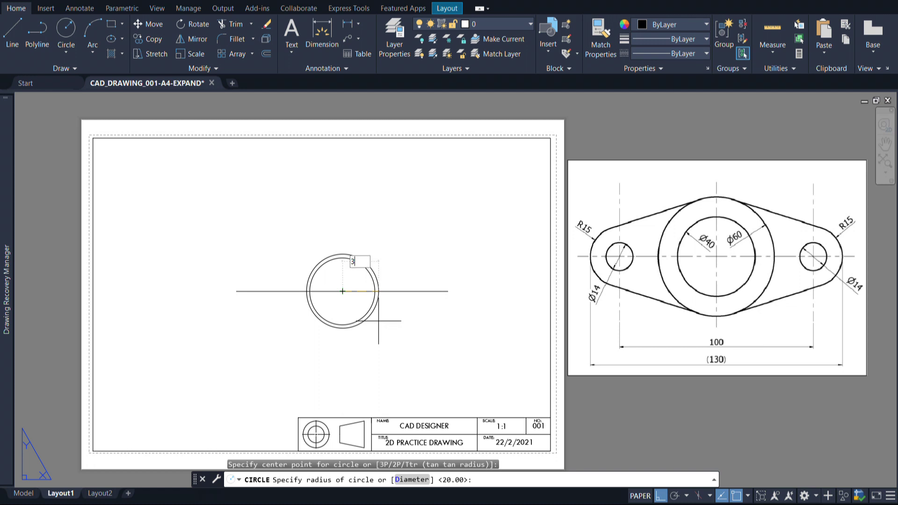
{"action": "type", "text": "0"}
{"action": "key", "text": "Return"}
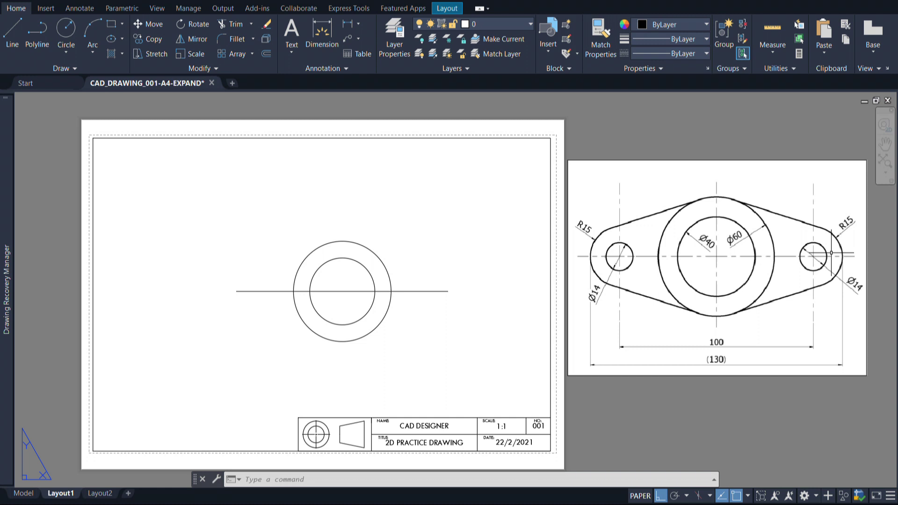
Step: Draw a 15-unit line starting from the right end of the centre line
{"action": "left_click", "coordinate": [15, 29]}
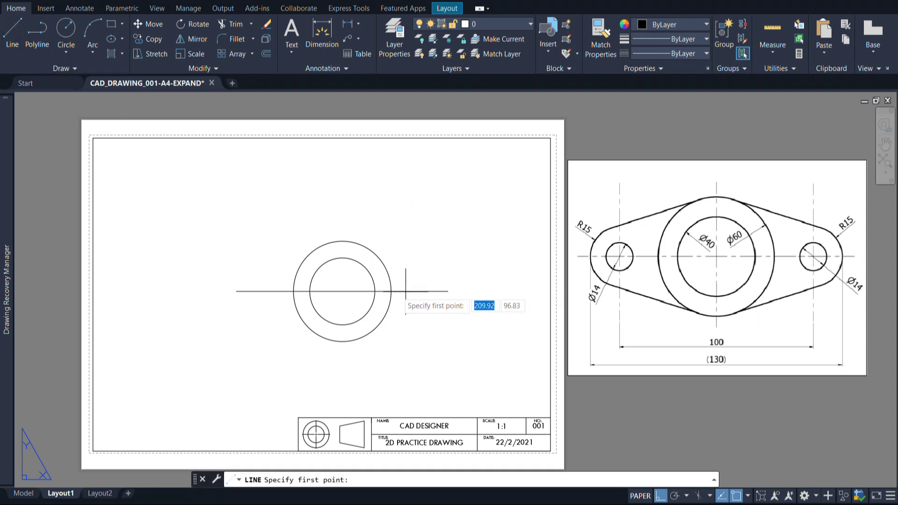
{"action": "left_click", "coordinate": [448, 291]}
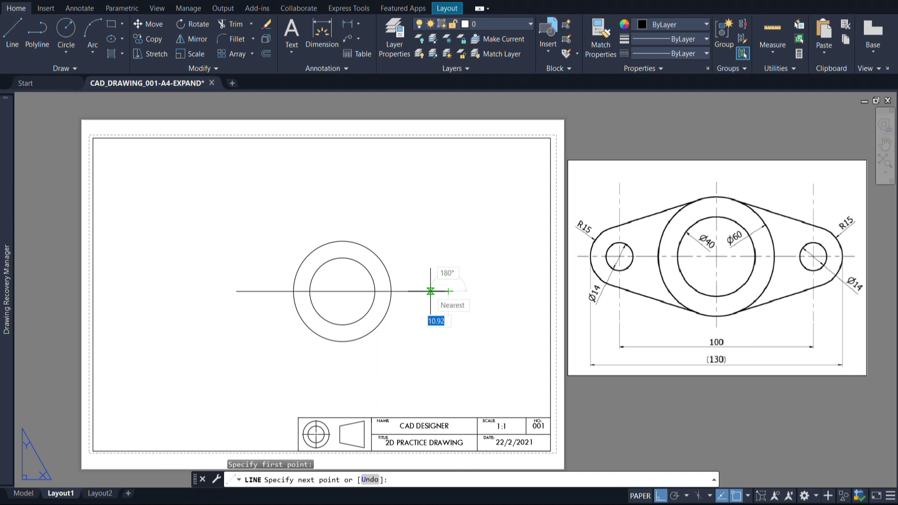
{"action": "type", "text": "15"}
{"action": "key", "text": "Return"}
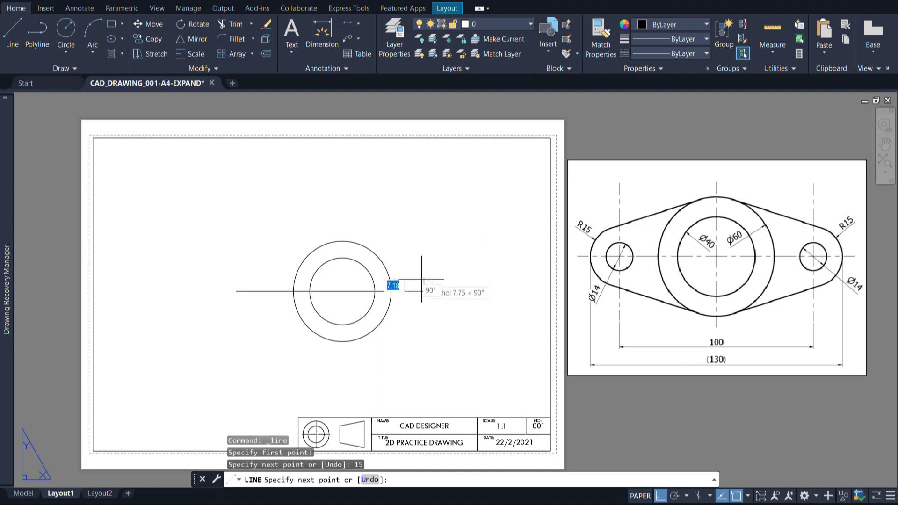
{"action": "key", "text": "Escape"}
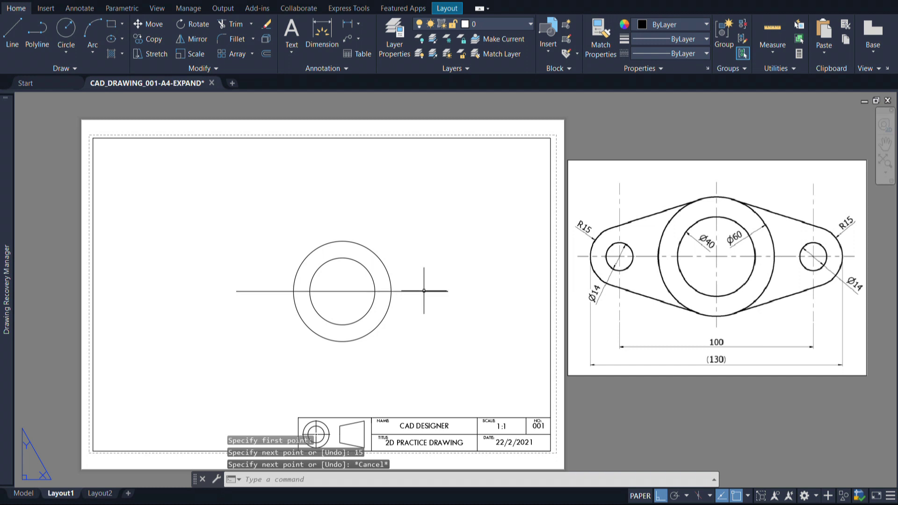
Step: Draw a radius-7 circle centred at the end of the 15-unit line
{"action": "left_click", "coordinate": [68, 35]}
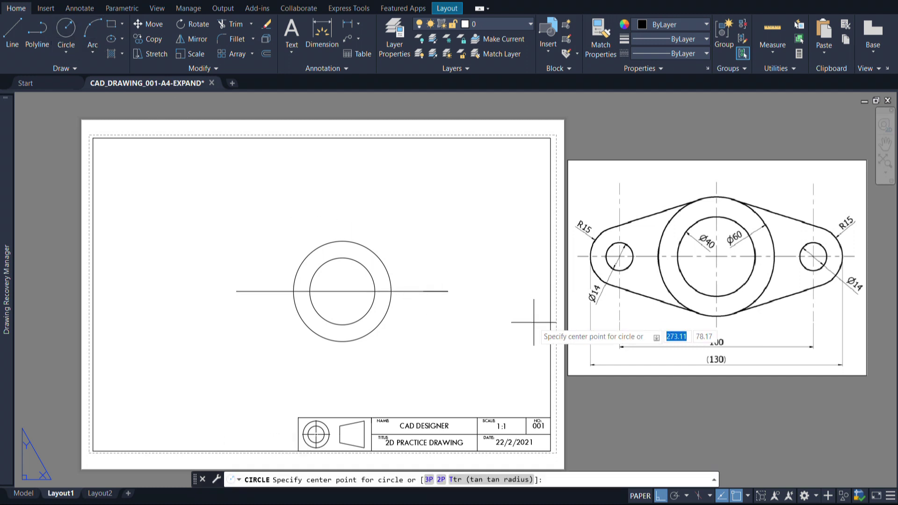
{"action": "left_click", "coordinate": [424, 291]}
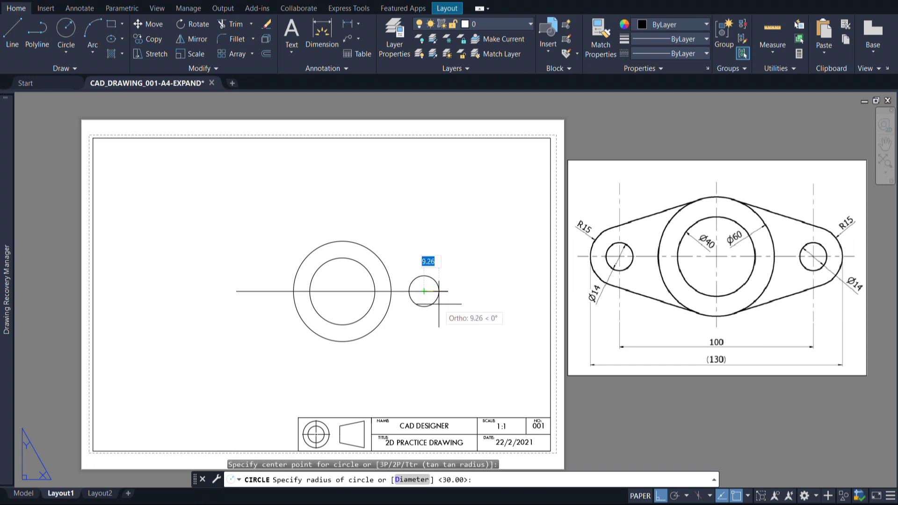
{"action": "type", "text": "7"}
{"action": "key", "text": "Return"}
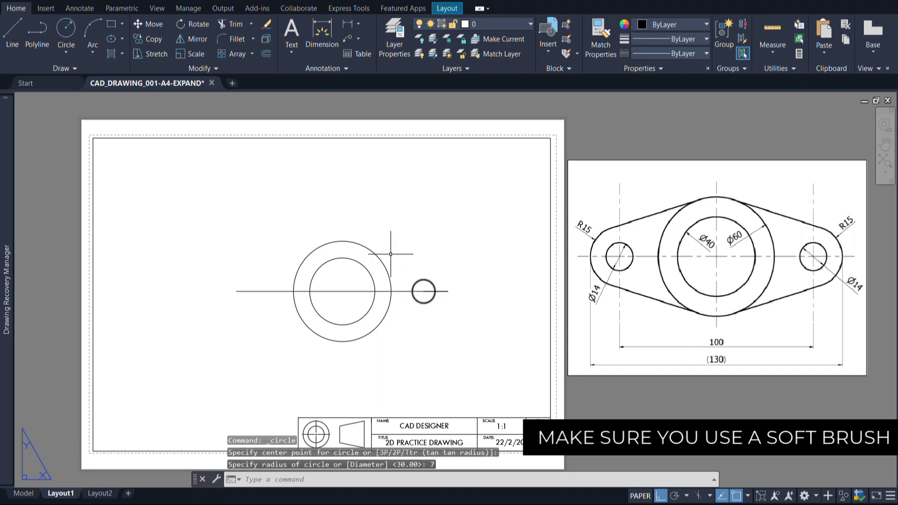
Step: Draw a 15-unit line from the left end of the centre line
{"action": "left_click", "coordinate": [12, 31]}
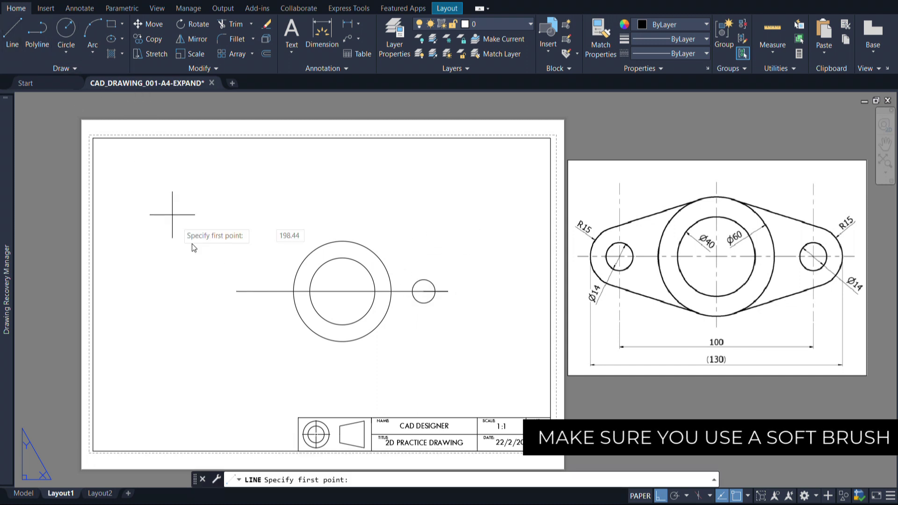
{"action": "left_click", "coordinate": [236, 291]}
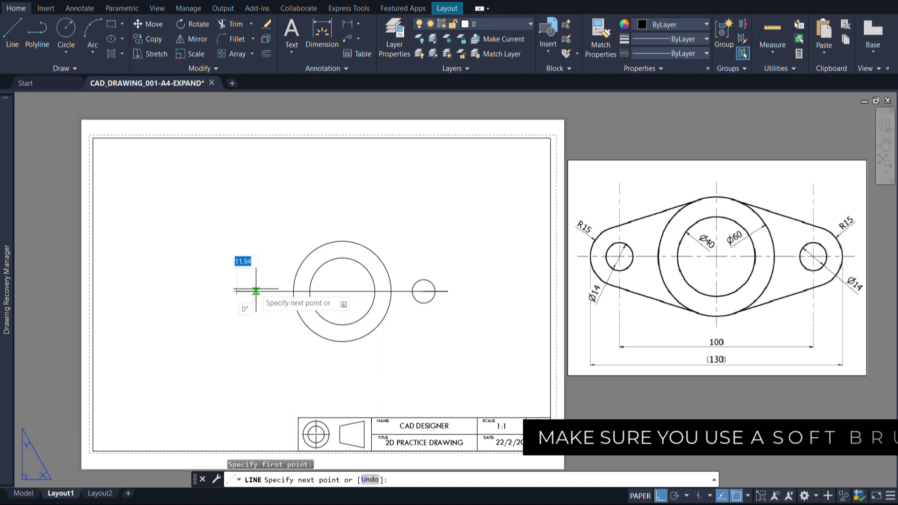
{"action": "type", "text": "15"}
{"action": "key", "text": "Return"}
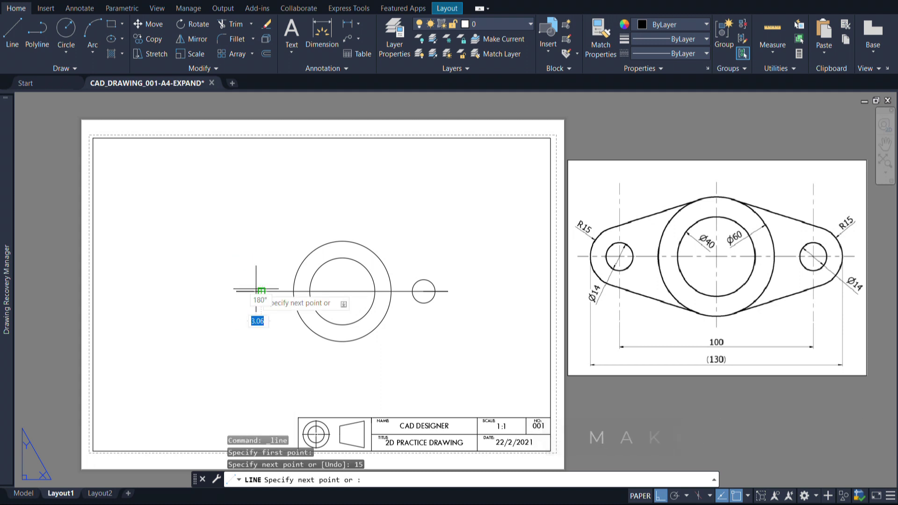
{"action": "key", "text": "Escape"}
Step: Draw a radius-7 circle at that line's endpoint for the left hole
{"action": "left_click", "coordinate": [66, 33]}
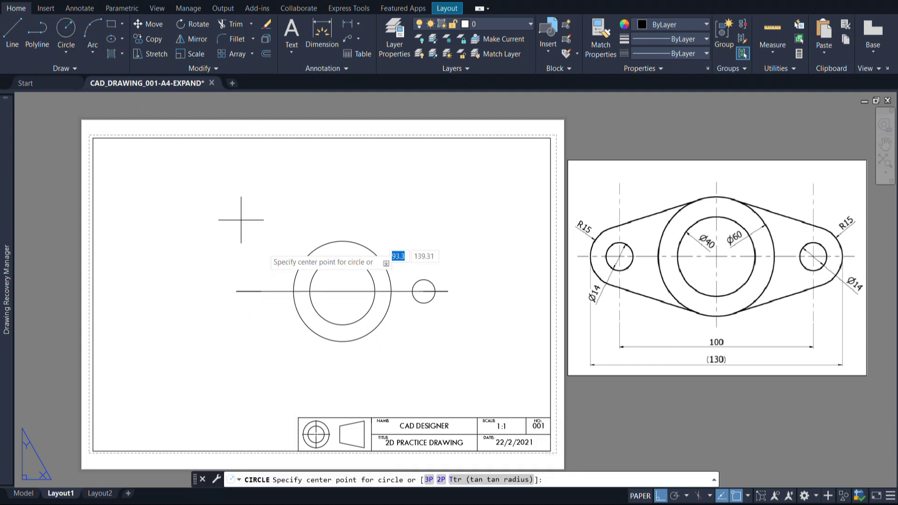
{"action": "left_click", "coordinate": [261, 291]}
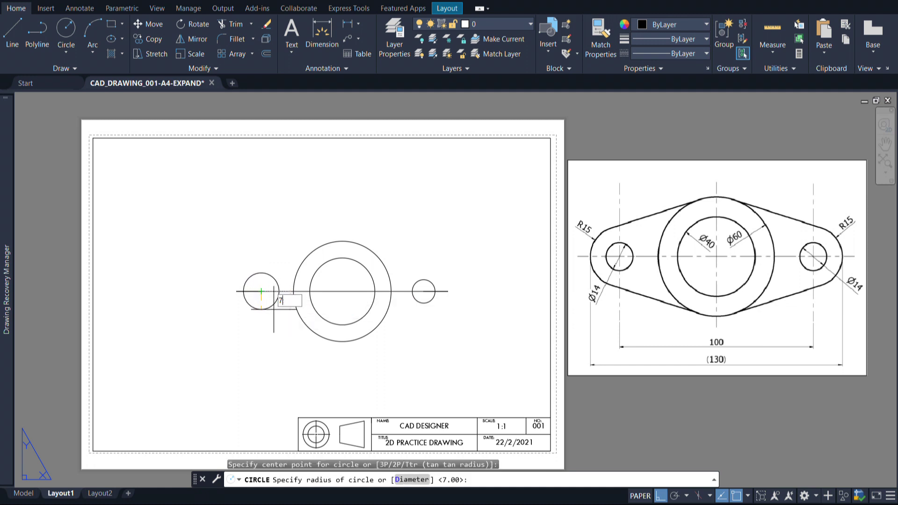
{"action": "type", "text": "7"}
{"action": "key", "text": "Return"}
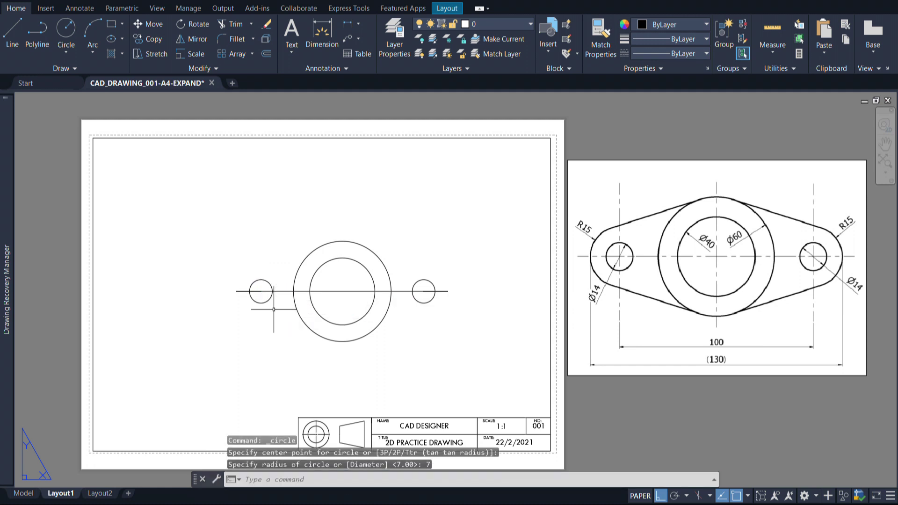
{"action": "left_click", "coordinate": [18, 30]}
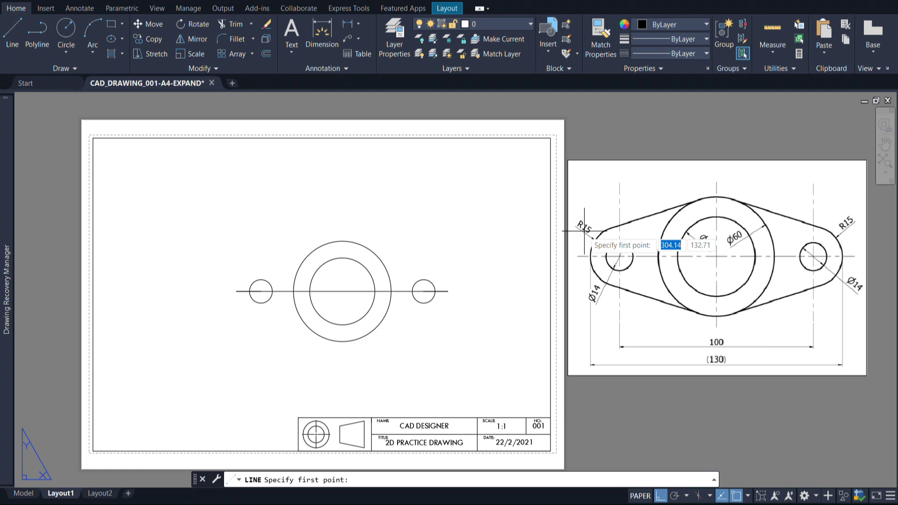
Step: Draw radius-15 circles around both the left and right radius-7 holes
{"action": "left_click", "coordinate": [67, 35]}
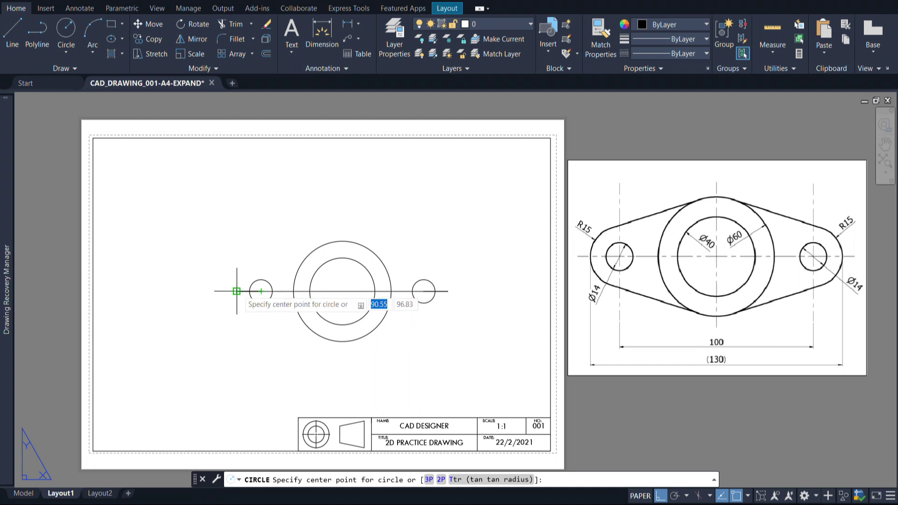
{"action": "left_click", "coordinate": [260, 291]}
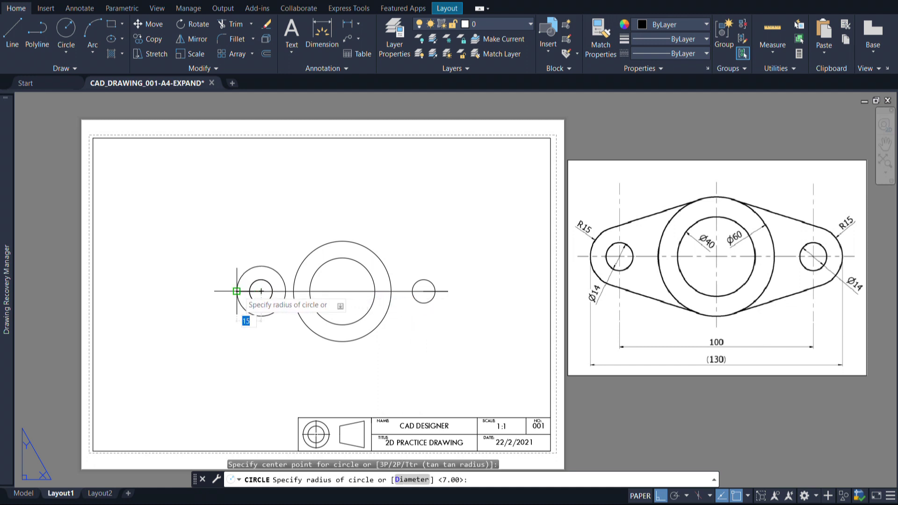
{"action": "left_click", "coordinate": [236, 291]}
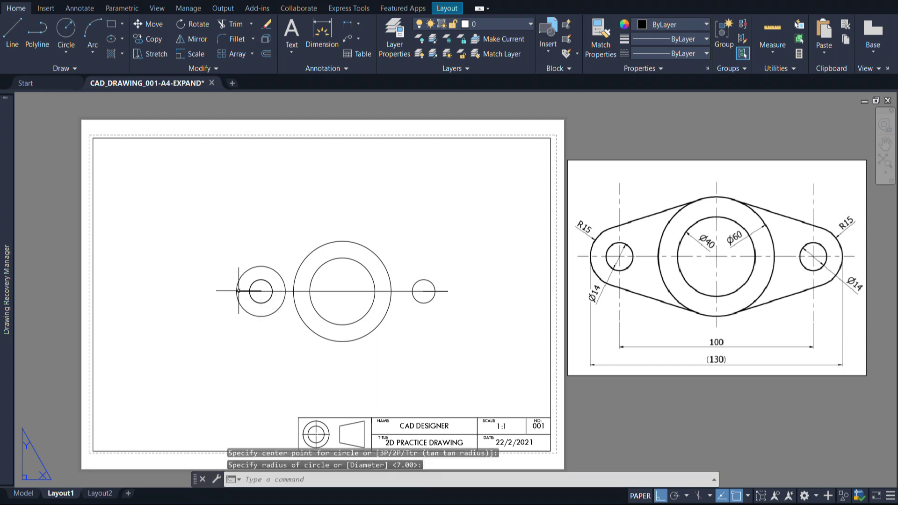
{"action": "left_click", "coordinate": [67, 35]}
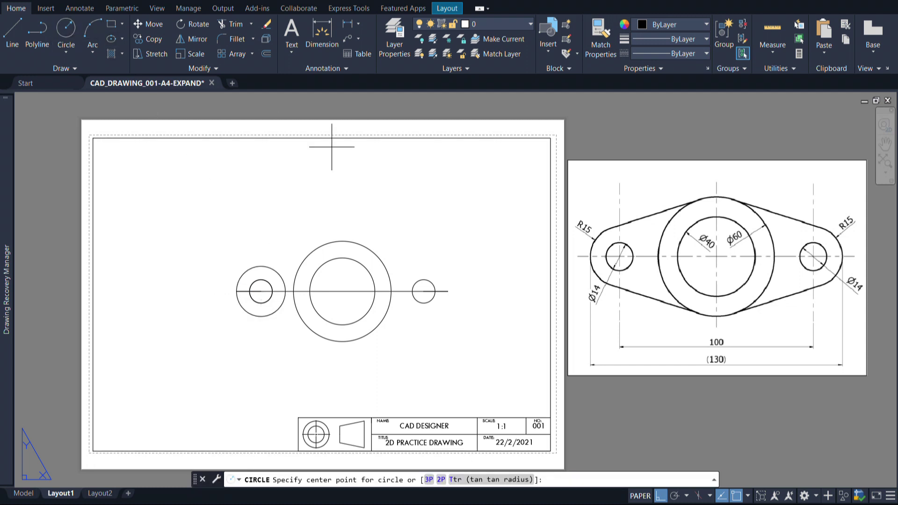
{"action": "left_click", "coordinate": [424, 291]}
{"action": "left_click", "coordinate": [446, 291]}
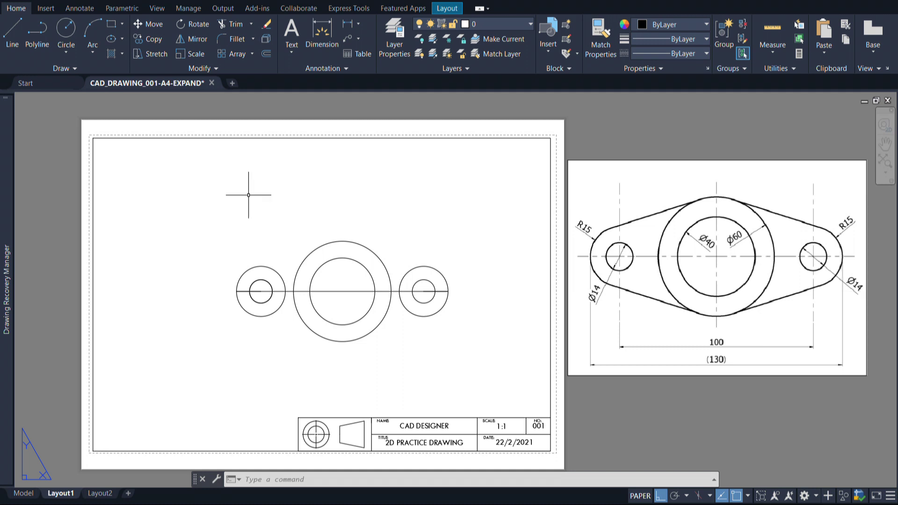
Step: Try a line between the left ring and the large circle's top twice, undoing it both times
{"action": "left_click", "coordinate": [20, 29]}
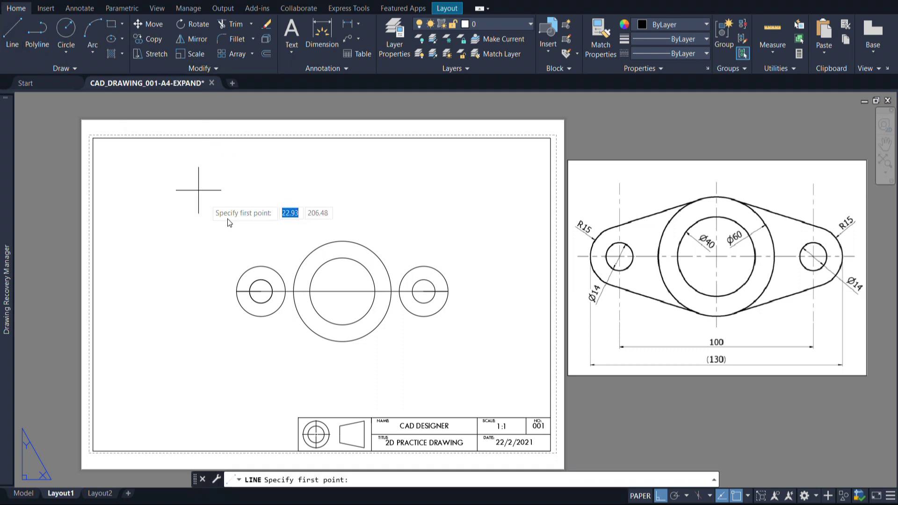
{"action": "left_click", "coordinate": [261, 266]}
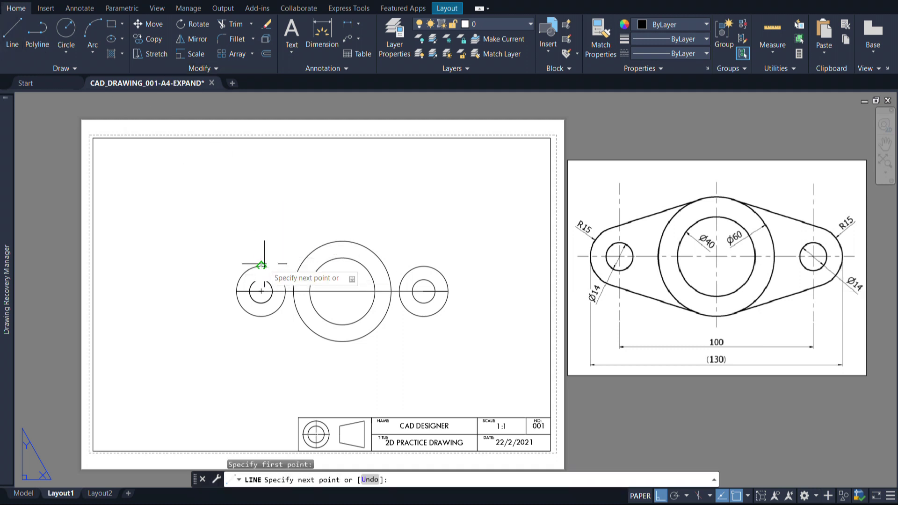
{"action": "left_click", "coordinate": [343, 241]}
{"action": "key", "text": "Escape"}
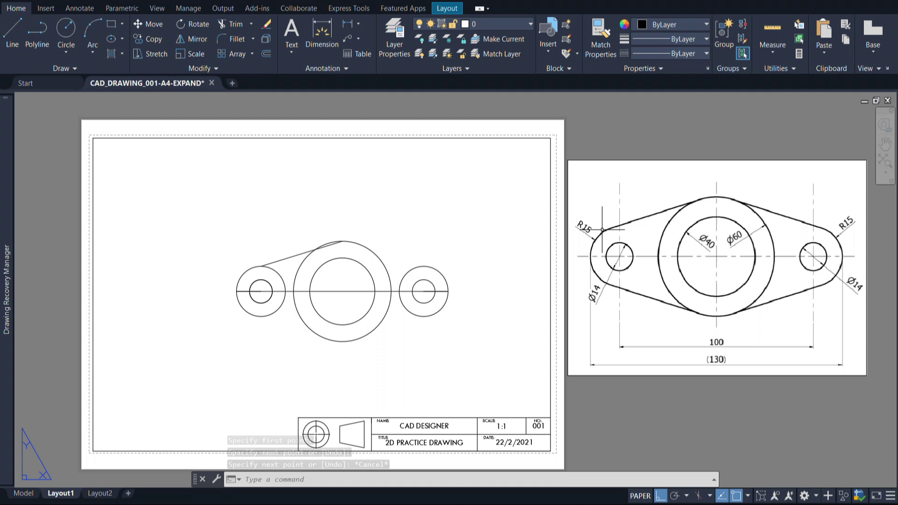
{"action": "key", "text": "ctrl+z"}
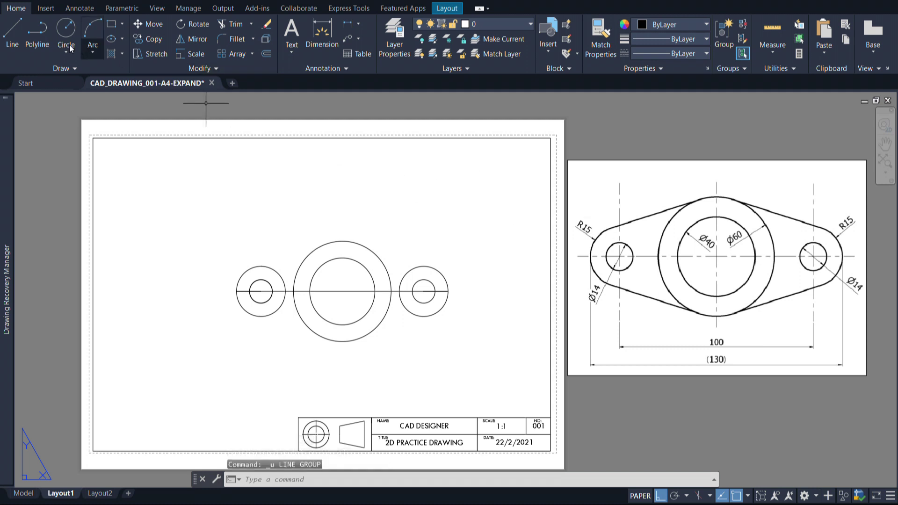
{"action": "left_click", "coordinate": [20, 32]}
{"action": "left_click", "coordinate": [343, 241]}
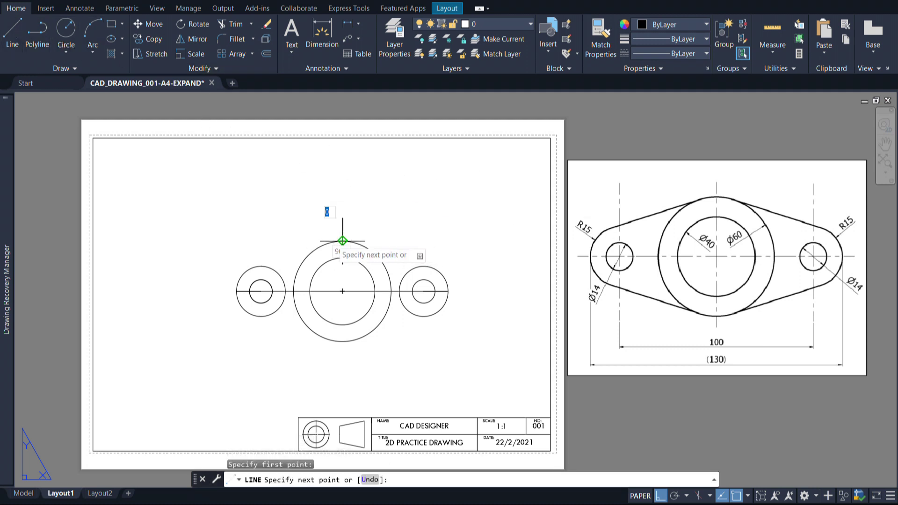
{"action": "left_click", "coordinate": [254, 267]}
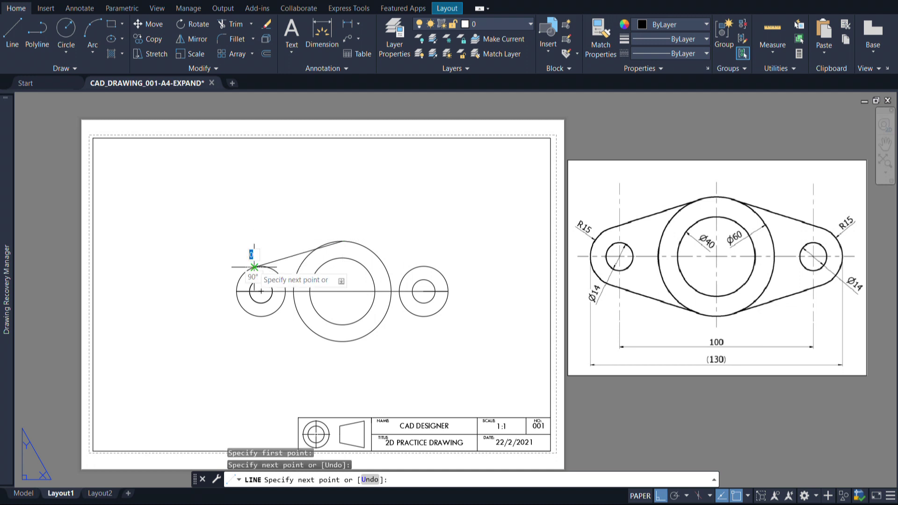
{"action": "key", "text": "Escape"}
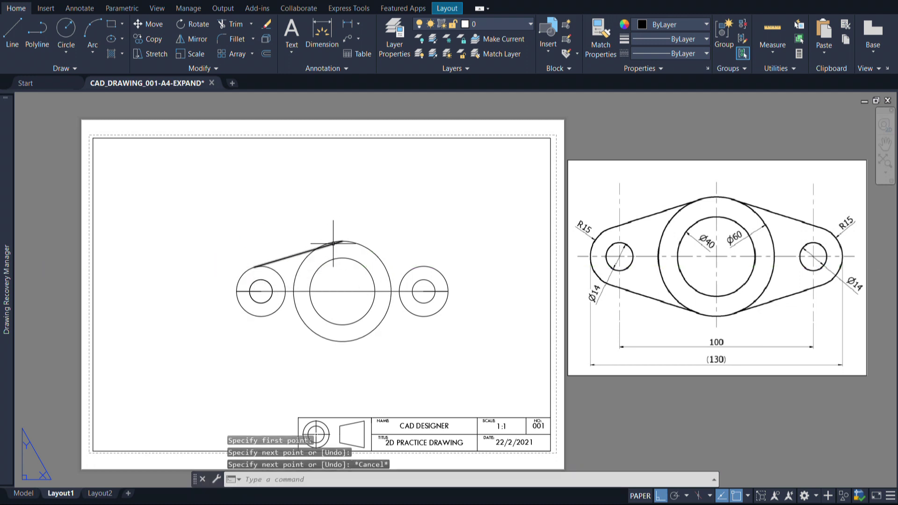
{"action": "key", "text": "ctrl+z"}
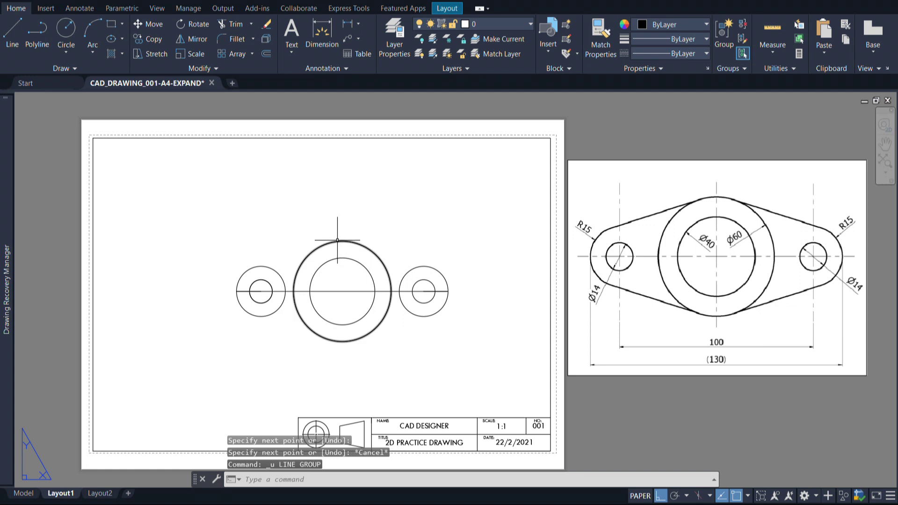
Step: Switch off every object snap mode except Tangent, from Parallel through Endpoint
{"action": "left_click", "coordinate": [749, 497]}
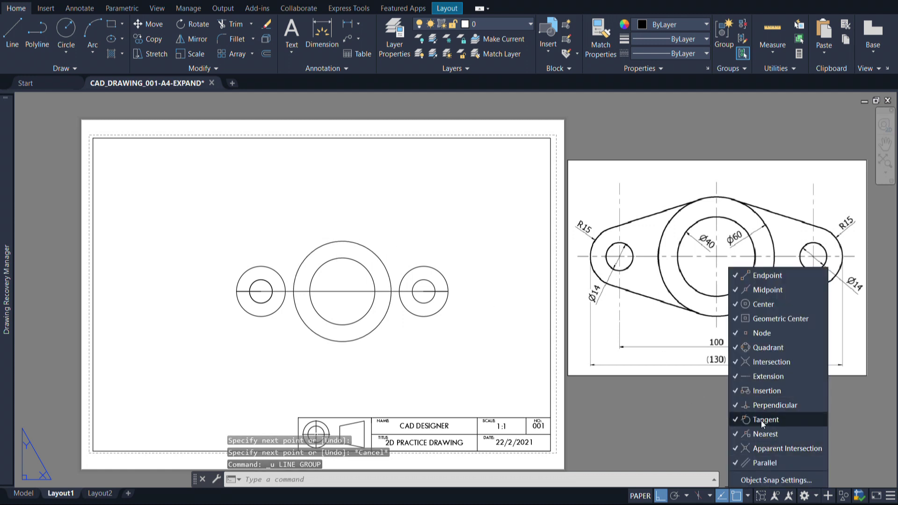
{"action": "left_click", "coordinate": [762, 463]}
{"action": "left_click", "coordinate": [762, 449]}
{"action": "left_click", "coordinate": [762, 434]}
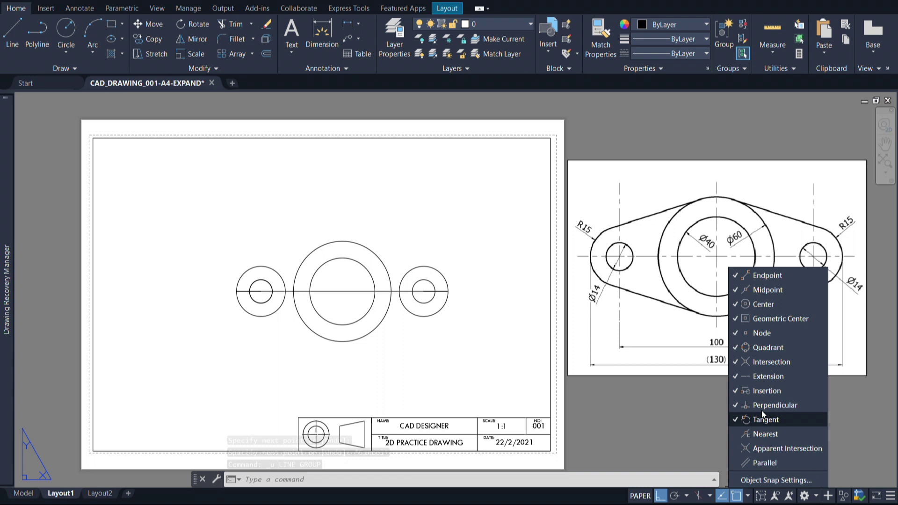
{"action": "left_click", "coordinate": [761, 405]}
{"action": "left_click", "coordinate": [759, 390]}
{"action": "left_click", "coordinate": [759, 376]}
{"action": "left_click", "coordinate": [759, 363]}
{"action": "left_click", "coordinate": [759, 347]}
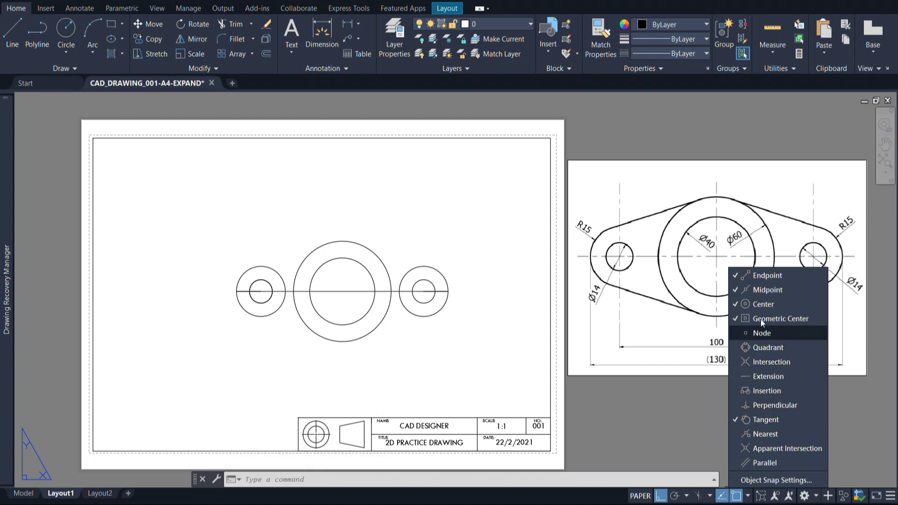
{"action": "left_click", "coordinate": [761, 333]}
{"action": "left_click", "coordinate": [760, 318]}
{"action": "left_click", "coordinate": [762, 304]}
{"action": "left_click", "coordinate": [760, 289]}
{"action": "left_click", "coordinate": [758, 276]}
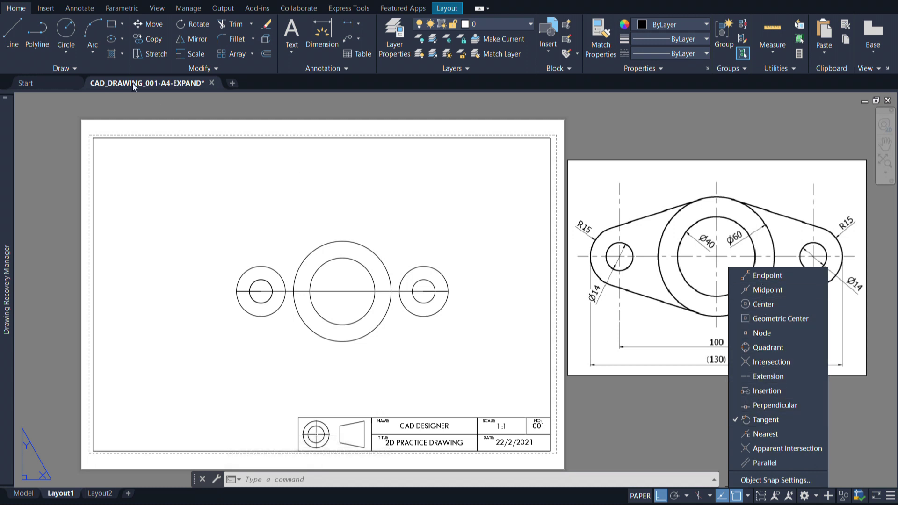
{"action": "left_click", "coordinate": [13, 34]}
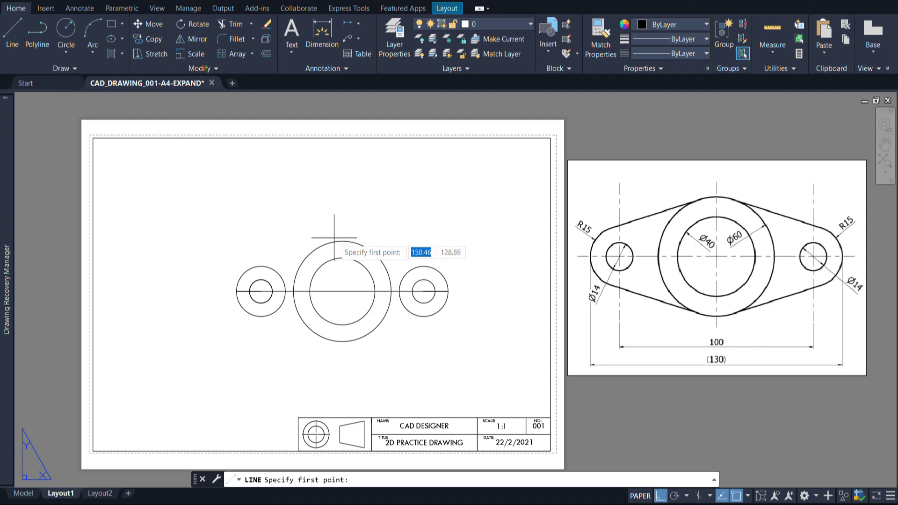
Step: Draw the upper tangent lines from the left circle to the large circle and on to the right circle
{"action": "left_click", "coordinate": [252, 268]}
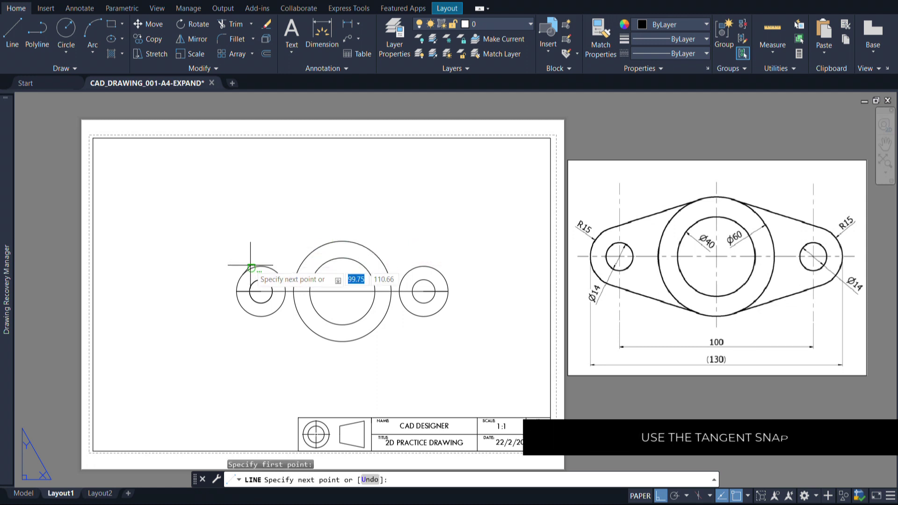
{"action": "left_click", "coordinate": [329, 242]}
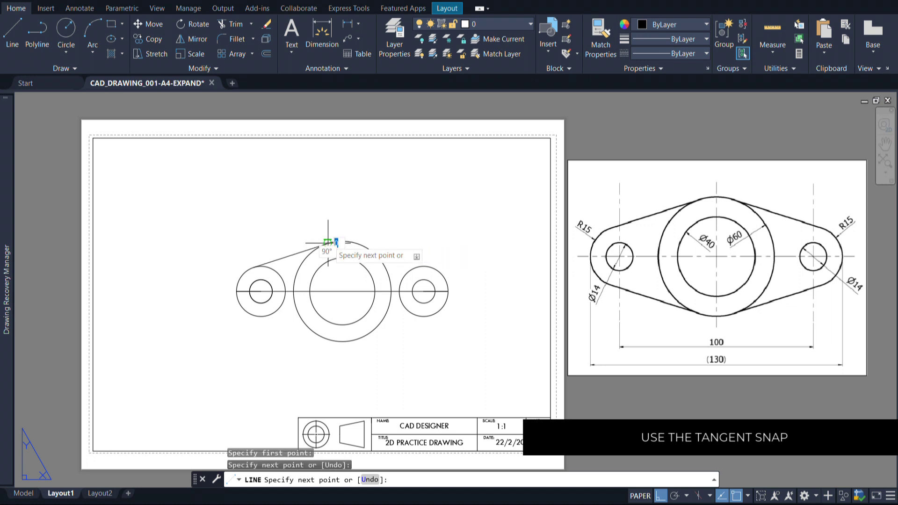
{"action": "key", "text": "Escape"}
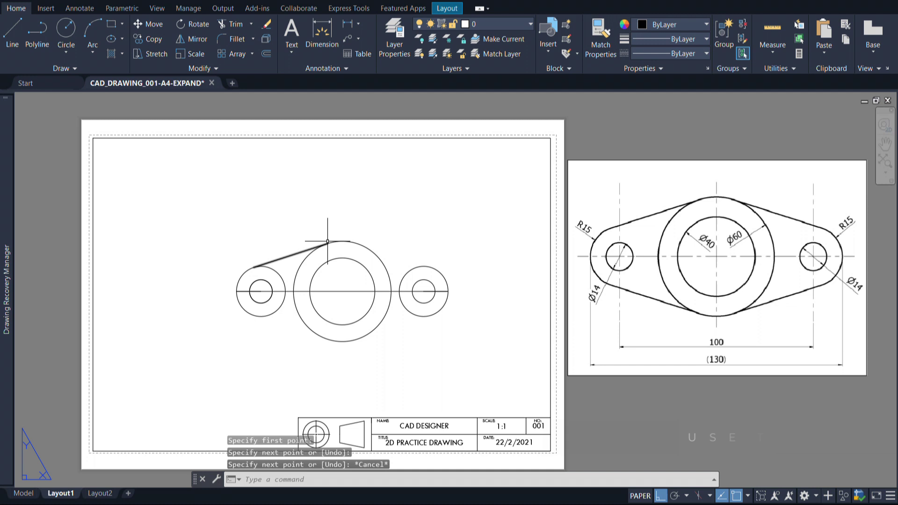
{"action": "left_click", "coordinate": [21, 28]}
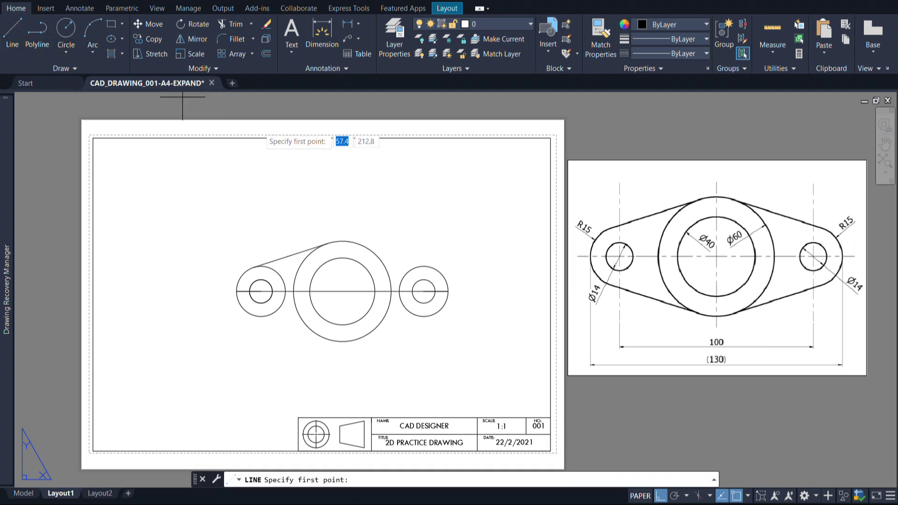
{"action": "left_click", "coordinate": [357, 238]}
{"action": "left_click", "coordinate": [429, 269]}
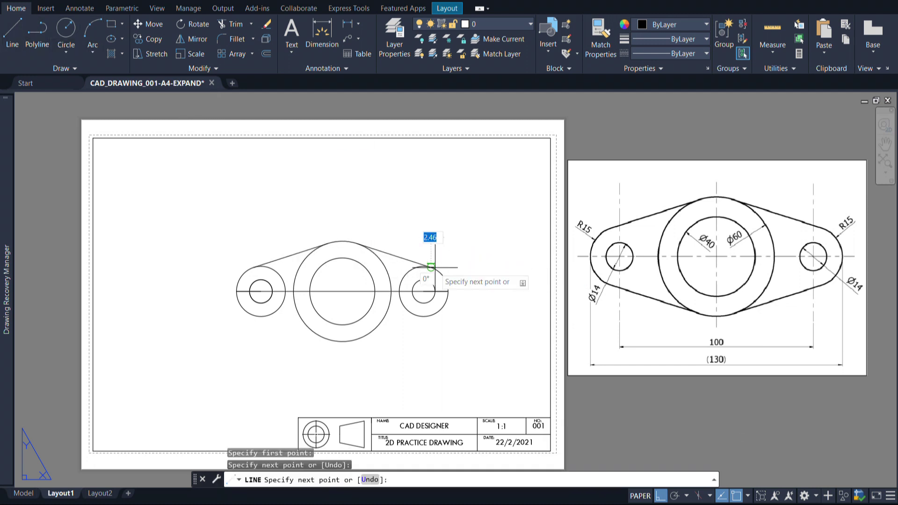
{"action": "key", "text": "Escape"}
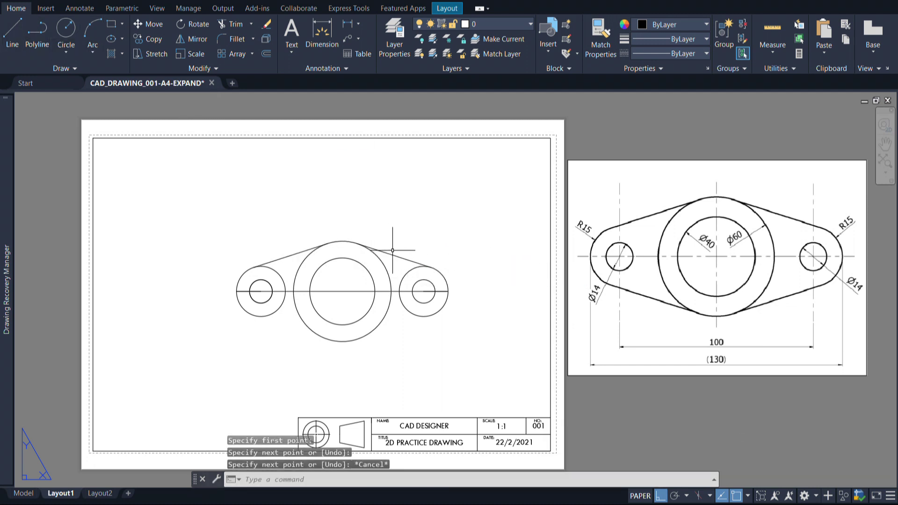
Step: Draw the lower tangent lines from the right and left circles to the large circle's underside
{"action": "left_click", "coordinate": [21, 35]}
{"action": "left_click", "coordinate": [431, 314]}
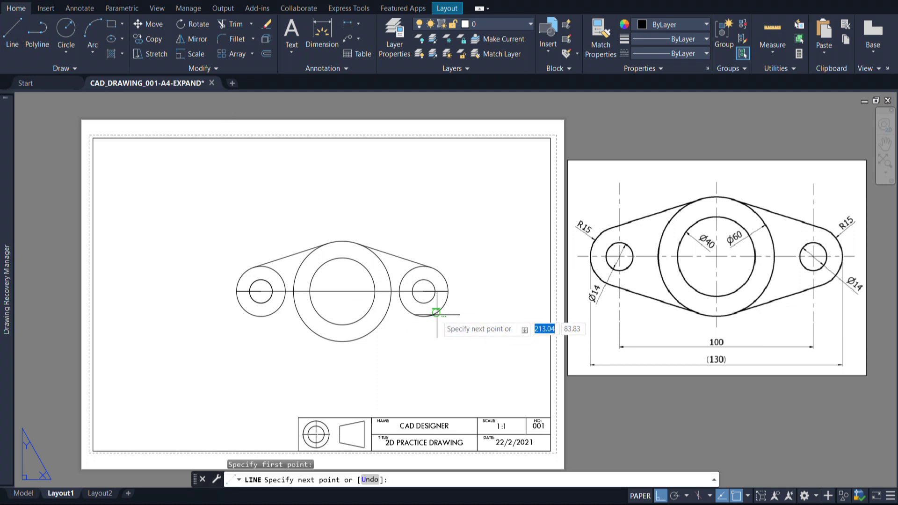
{"action": "left_click", "coordinate": [354, 340]}
{"action": "key", "text": "Escape"}
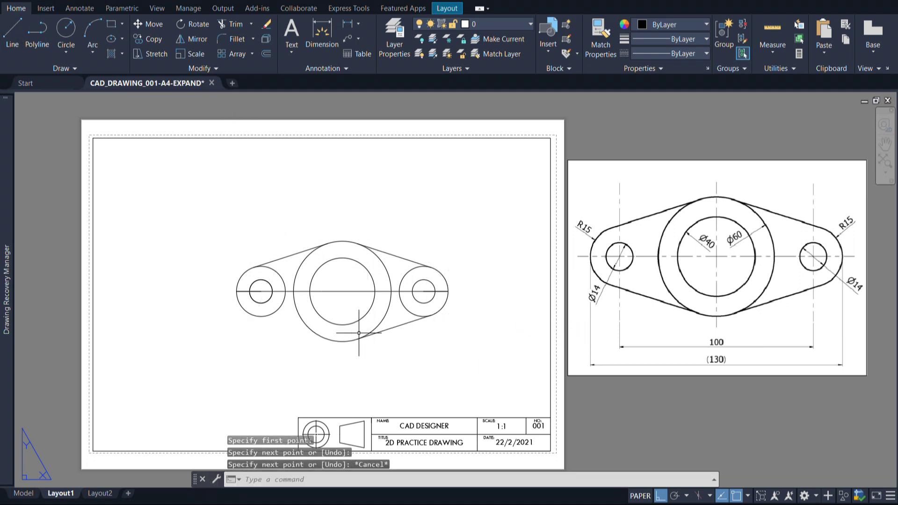
{"action": "left_click", "coordinate": [13, 29]}
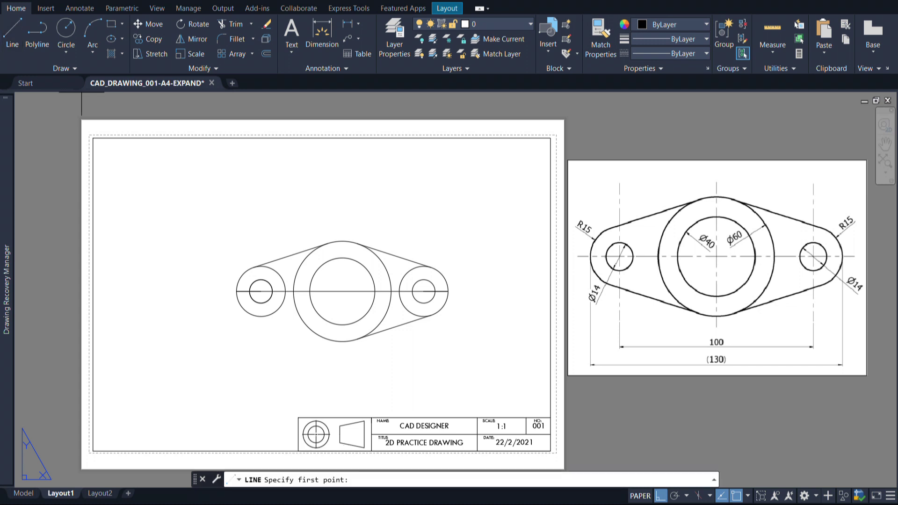
{"action": "left_click", "coordinate": [252, 313]}
{"action": "left_click", "coordinate": [322, 333]}
{"action": "key", "text": "Escape"}
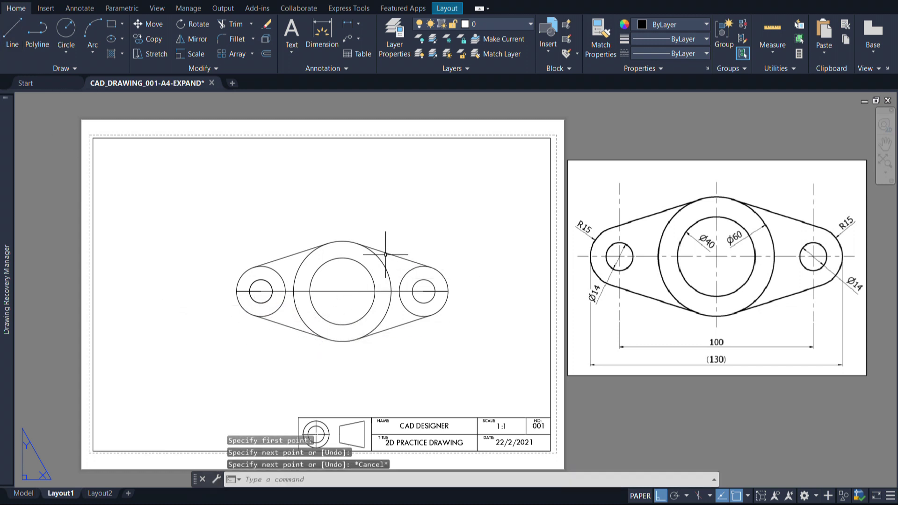
Step: Re-enable Geometric Center, Node, Quadrant, Intersection, Extension and Insertion object snaps
{"action": "left_click", "coordinate": [748, 496]}
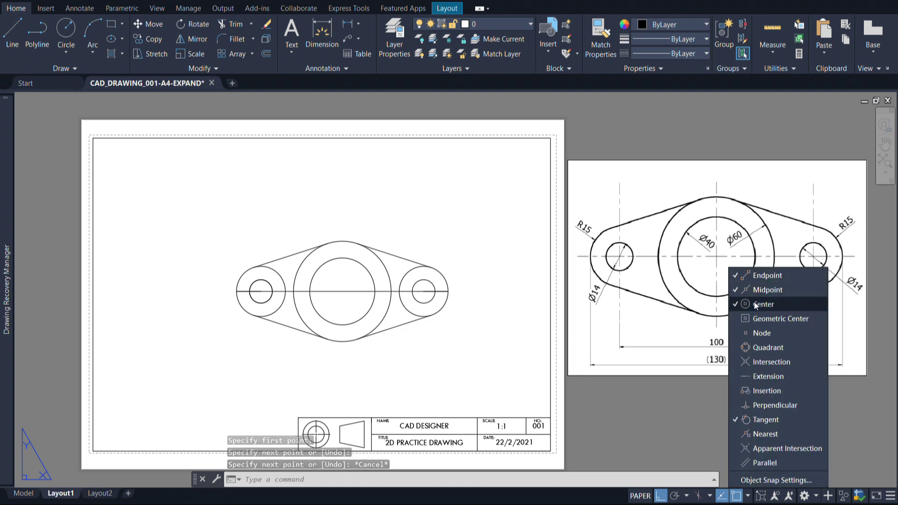
{"action": "left_click", "coordinate": [755, 319]}
{"action": "left_click", "coordinate": [755, 332]}
{"action": "left_click", "coordinate": [758, 348]}
{"action": "left_click", "coordinate": [757, 362]}
{"action": "left_click", "coordinate": [756, 377]}
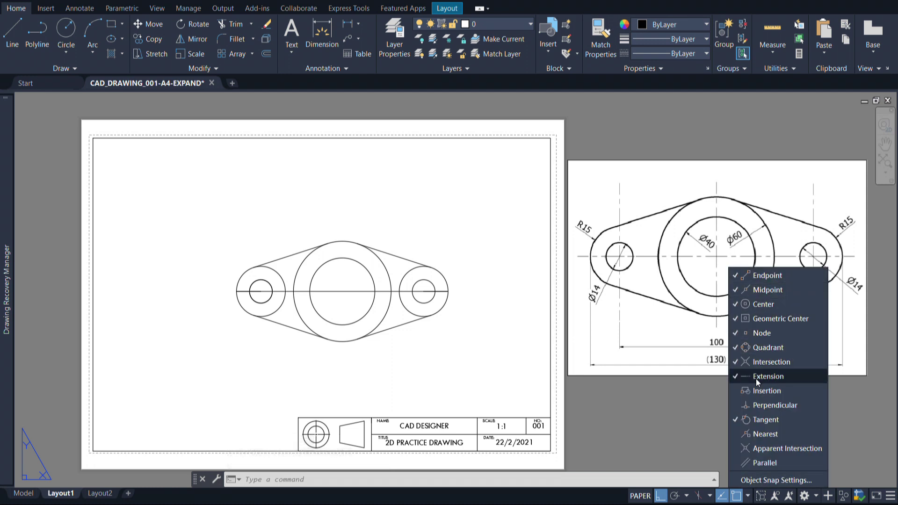
{"action": "left_click", "coordinate": [756, 391]}
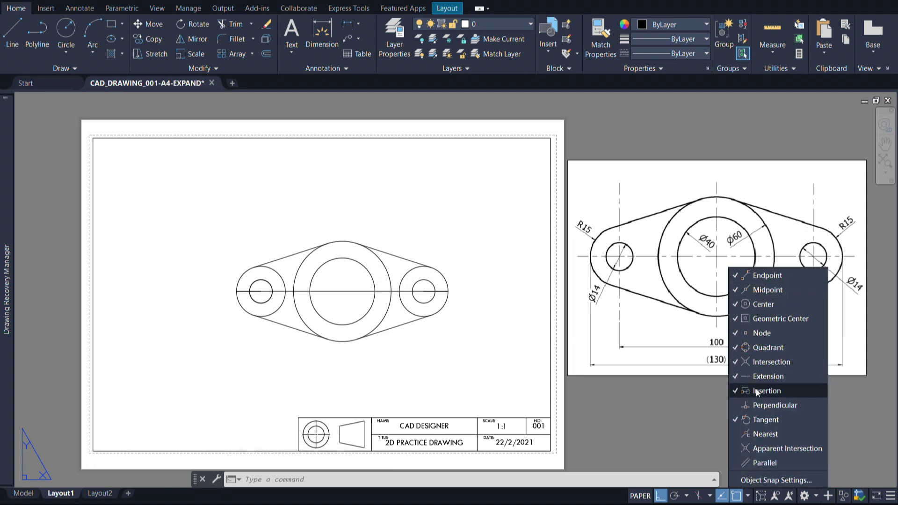
{"action": "left_click", "coordinate": [523, 280]}
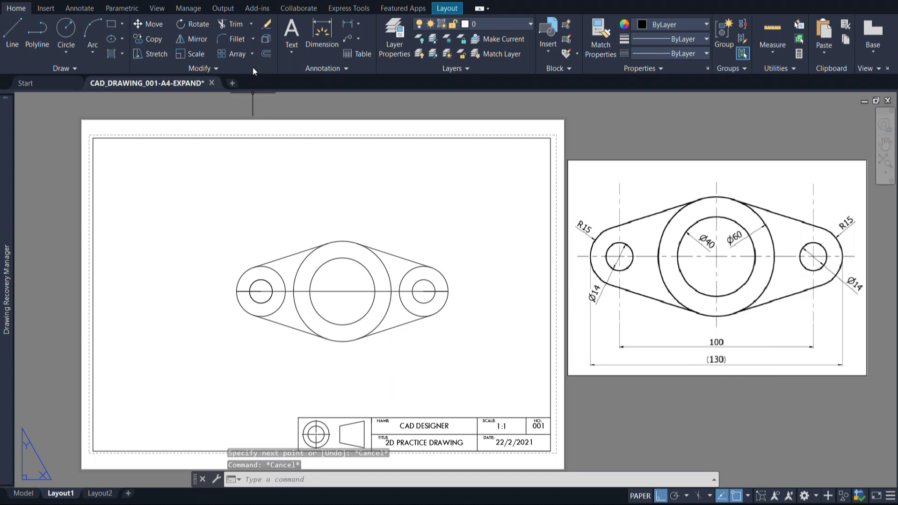
Step: Trim the leftover segments near the central circle with two fence selections
{"action": "left_click", "coordinate": [231, 24]}
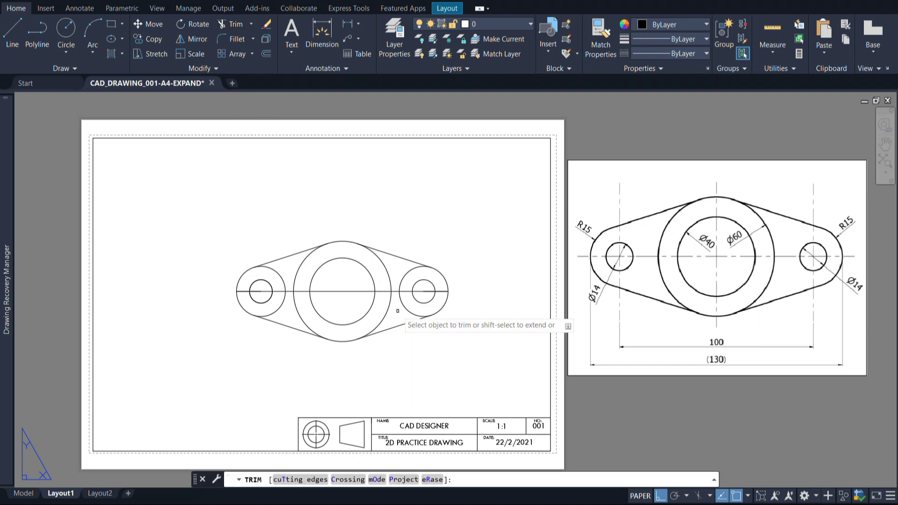
{"action": "left_click", "coordinate": [345, 283]}
{"action": "left_click", "coordinate": [345, 299]}
{"action": "key", "text": "Return"}
{"action": "left_click", "coordinate": [301, 291]}
{"action": "left_click", "coordinate": [297, 282]}
{"action": "key", "text": "Return"}
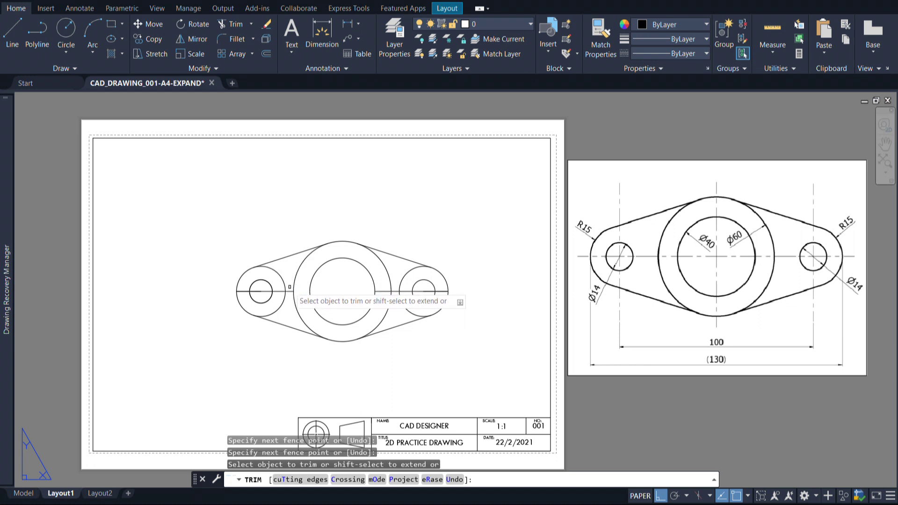
Step: Trim the left lobe's inner arc, the left hole's cross lines and the short left-lobe line
{"action": "left_click", "coordinate": [289, 292]}
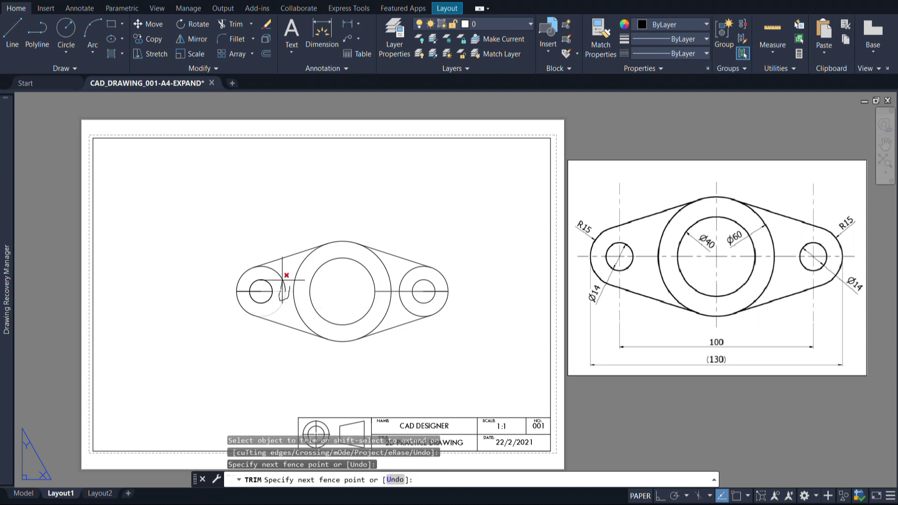
{"action": "left_click", "coordinate": [283, 280]}
{"action": "key", "text": "Return"}
{"action": "left_click", "coordinate": [261, 284]}
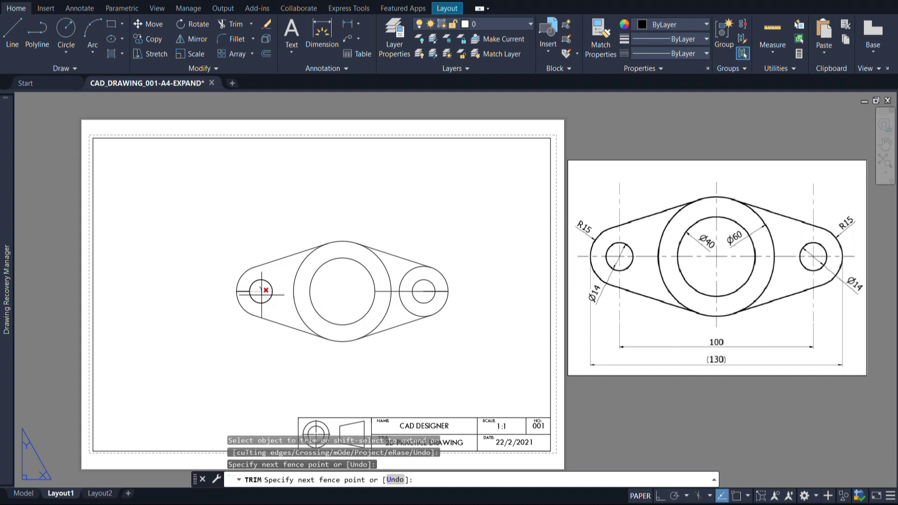
{"action": "left_click", "coordinate": [266, 290]}
{"action": "key", "text": "Return"}
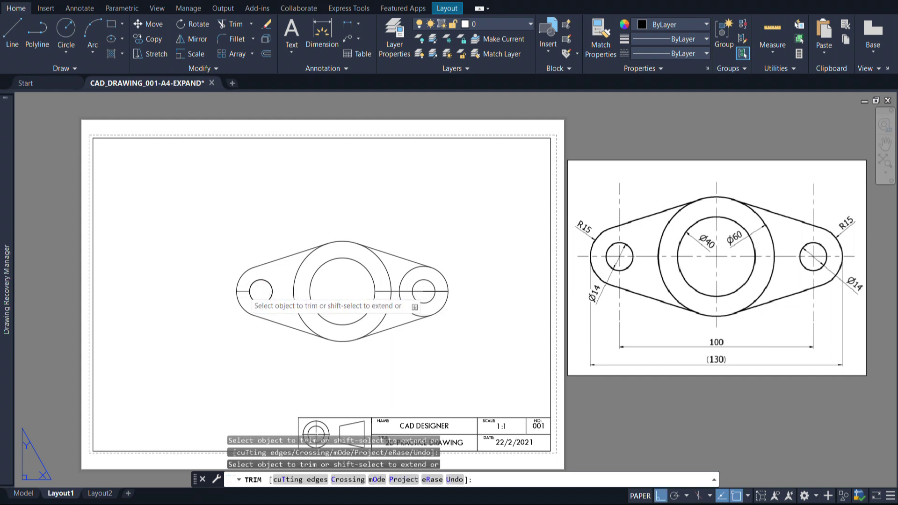
{"action": "left_click", "coordinate": [244, 286]}
{"action": "left_click", "coordinate": [247, 298]}
{"action": "key", "text": "Return"}
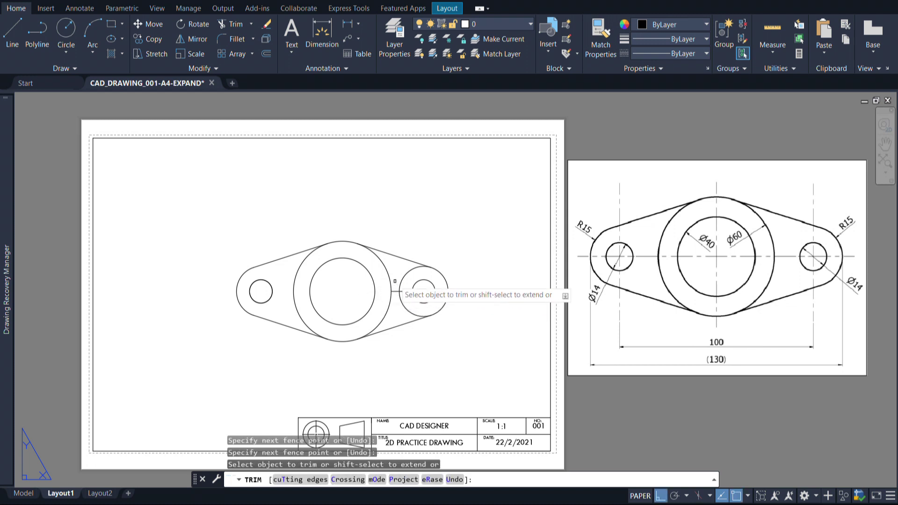
Step: Trim the right lobe's inner arc and leftover lines with fences
{"action": "left_click", "coordinate": [401, 305]}
{"action": "key", "text": "Return"}
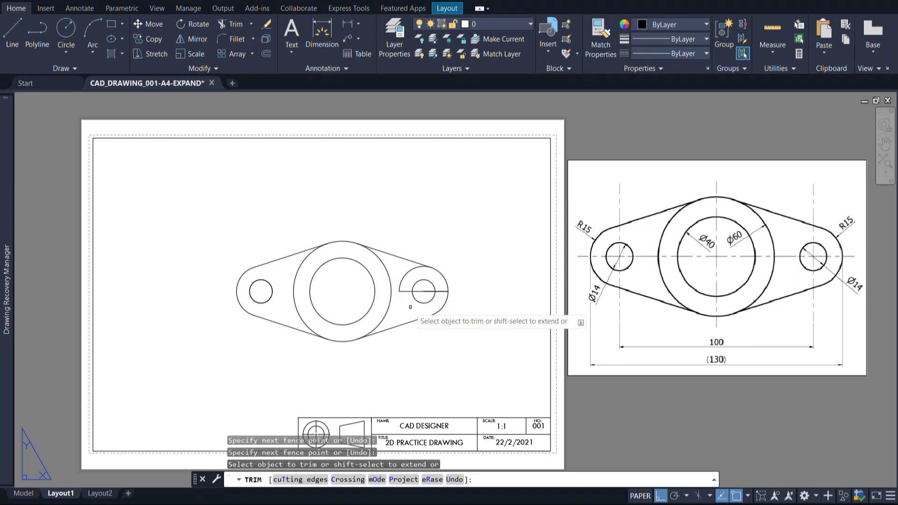
{"action": "left_click", "coordinate": [411, 307]}
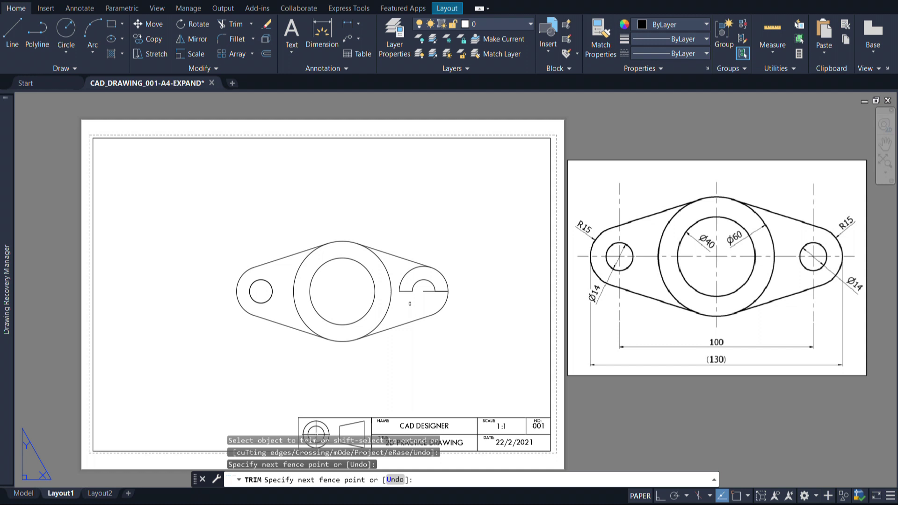
{"action": "key", "text": "Return"}
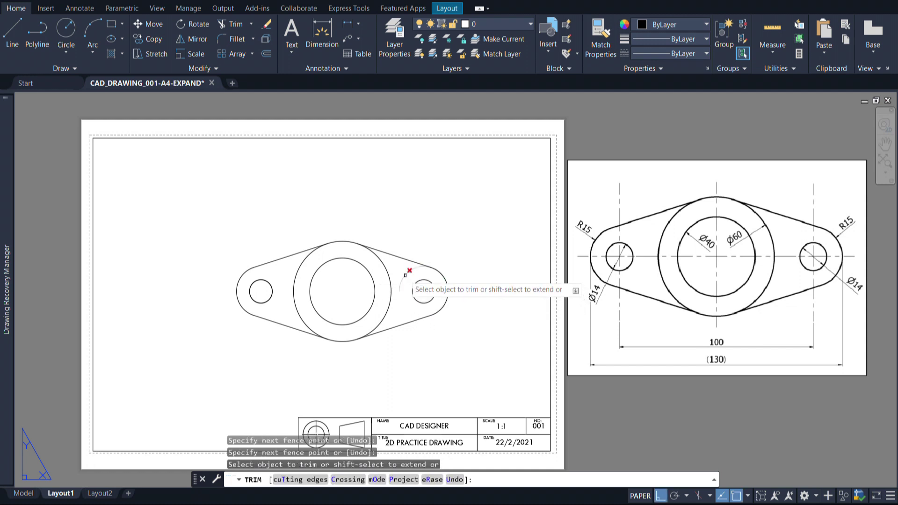
{"action": "left_click", "coordinate": [424, 291]}
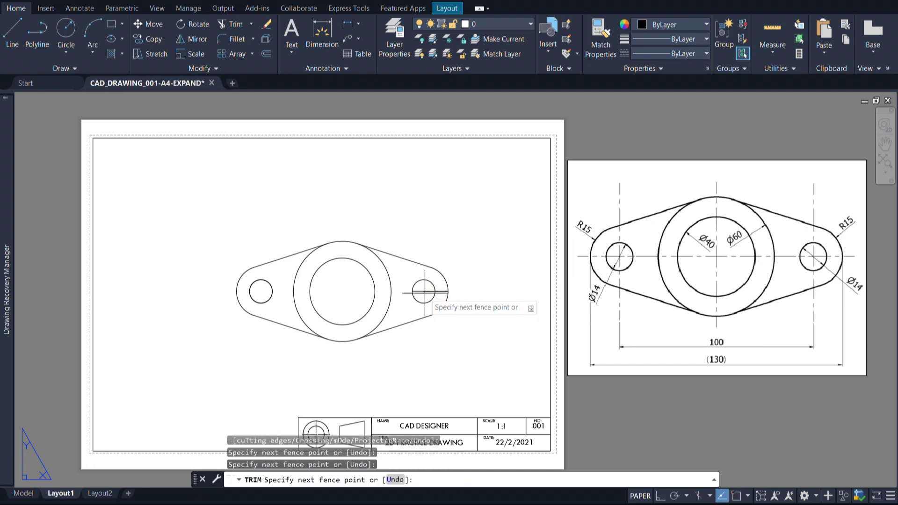
{"action": "key", "text": "Return"}
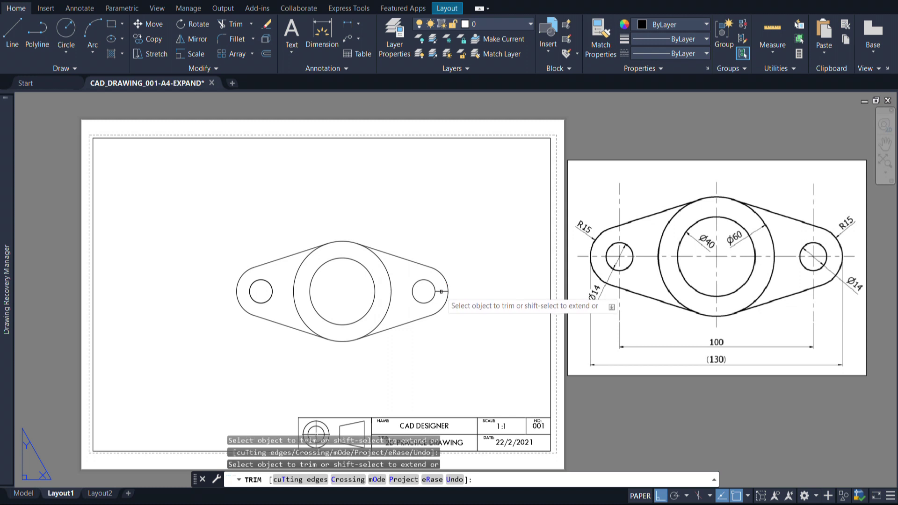
{"action": "left_click", "coordinate": [442, 288]}
{"action": "left_click", "coordinate": [442, 297]}
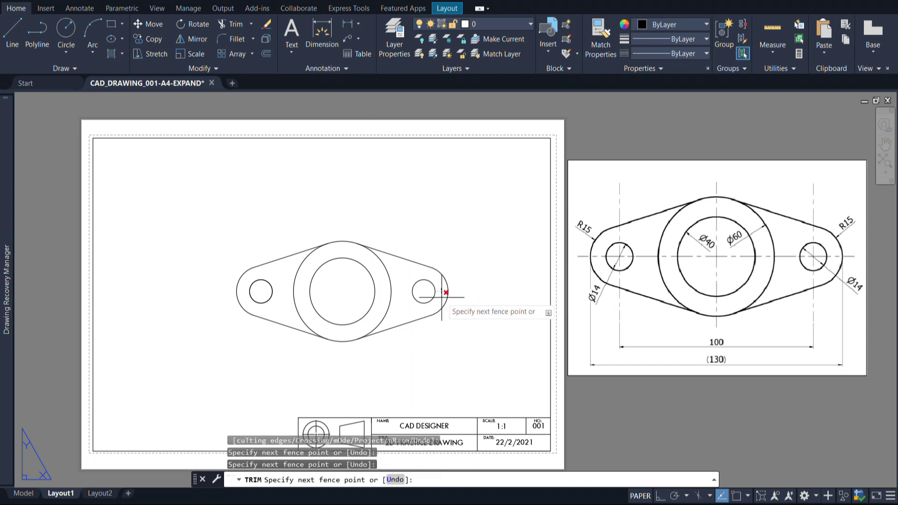
{"action": "key", "text": "Return"}
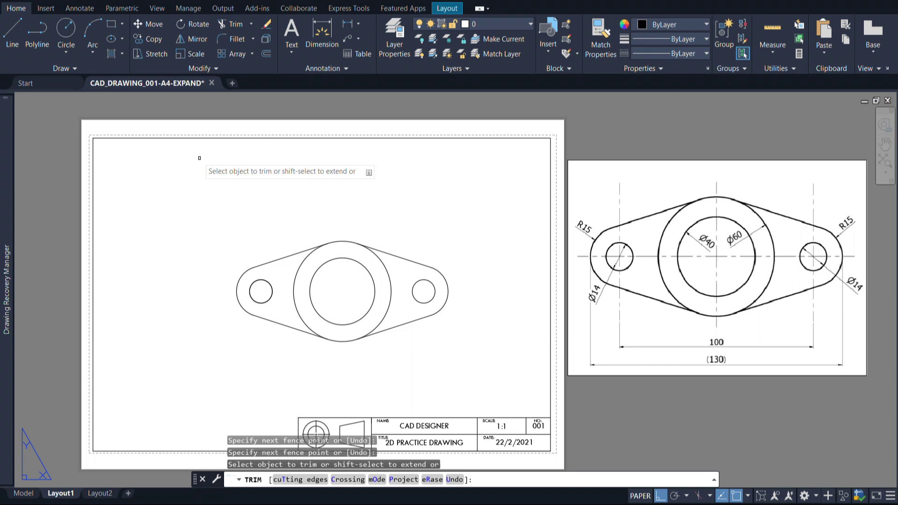
Step: Add center marks to the central Ø40 circle and the right and left Ø14 holes
{"action": "left_click", "coordinate": [81, 9]}
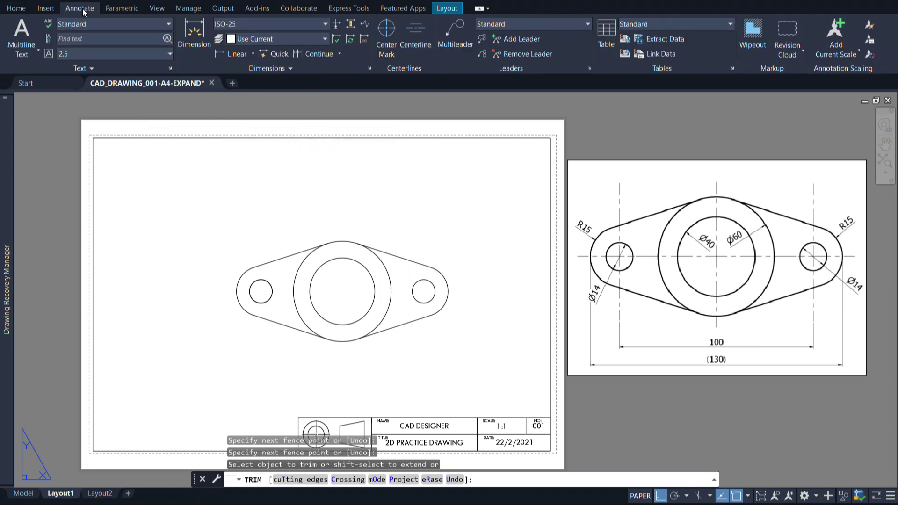
{"action": "left_click", "coordinate": [387, 35]}
{"action": "left_click", "coordinate": [354, 261]}
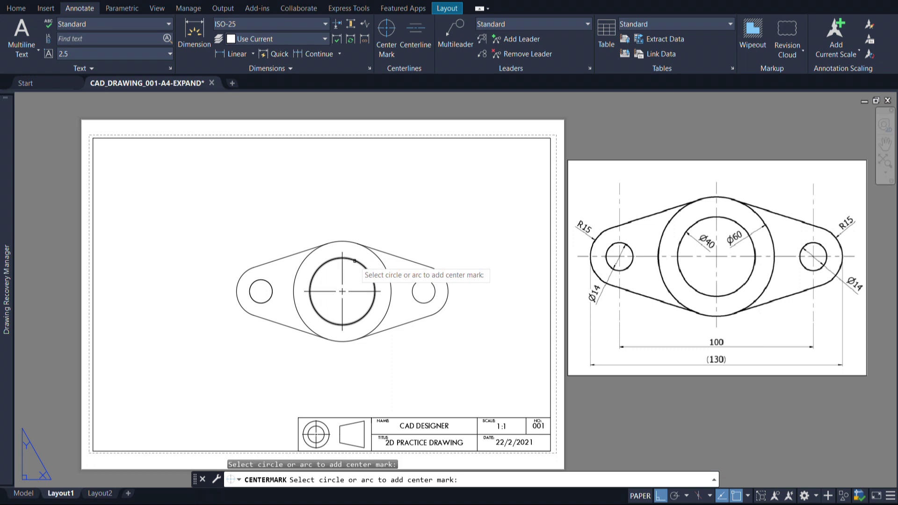
{"action": "left_click", "coordinate": [434, 286]}
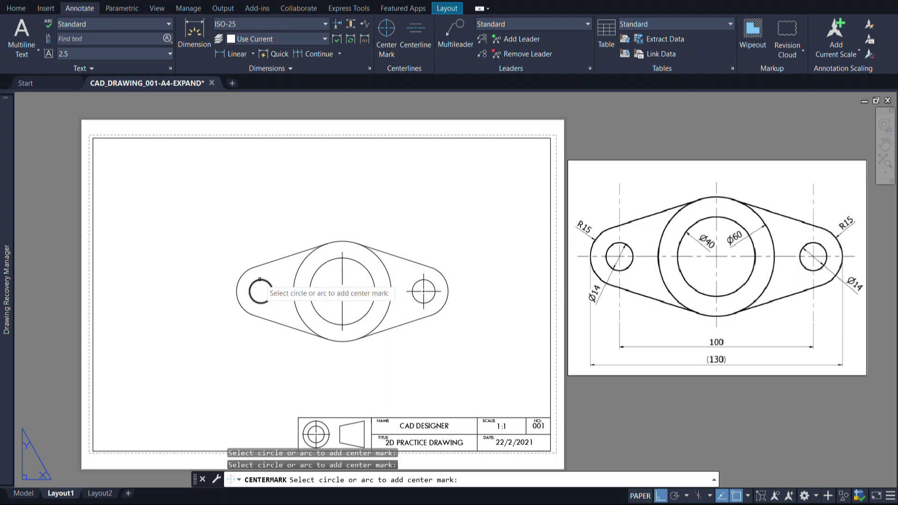
{"action": "left_click", "coordinate": [252, 284]}
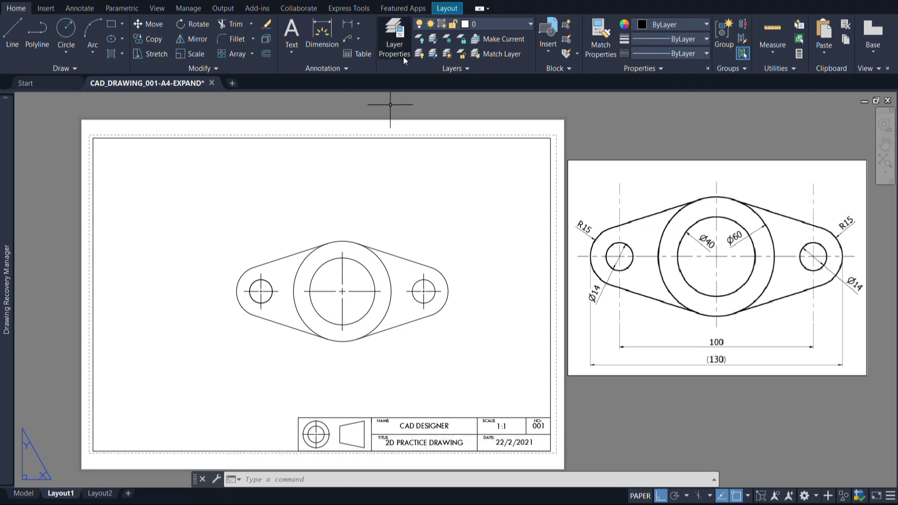
Step: Dimension the plate's 130 overall length between both lugs' outer edges, placed below the part
{"action": "left_click", "coordinate": [331, 35]}
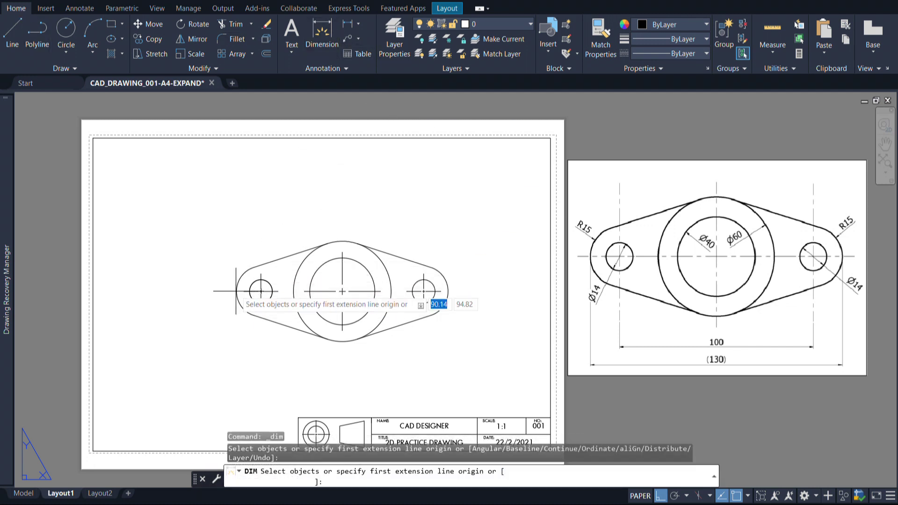
{"action": "left_click", "coordinate": [448, 292]}
{"action": "key", "text": "Escape"}
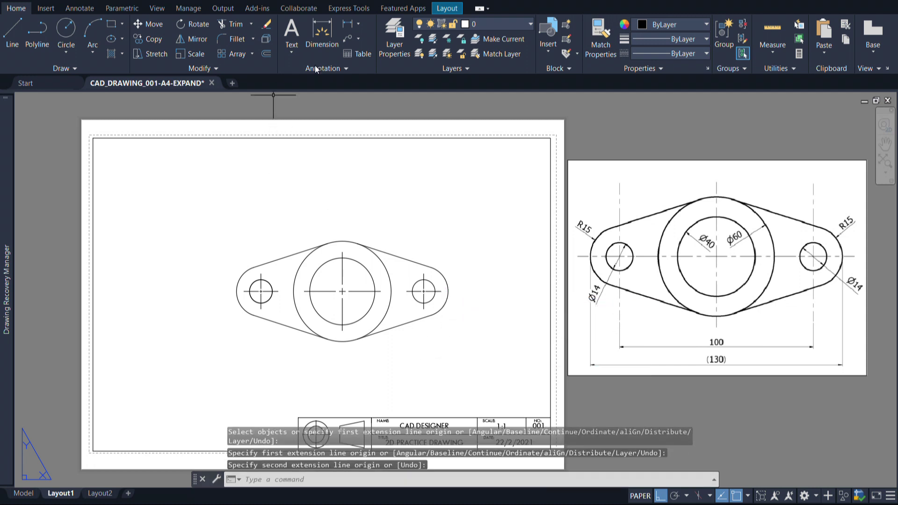
{"action": "left_click", "coordinate": [325, 37]}
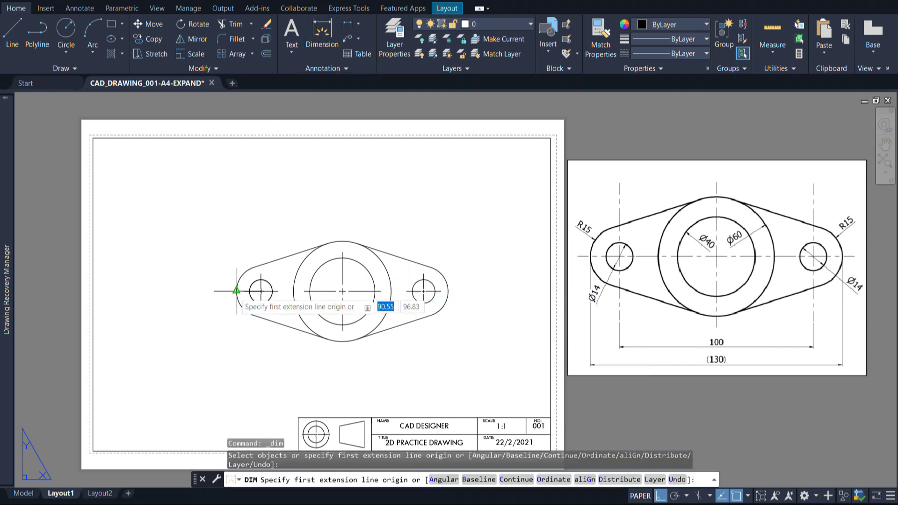
{"action": "left_click", "coordinate": [236, 292]}
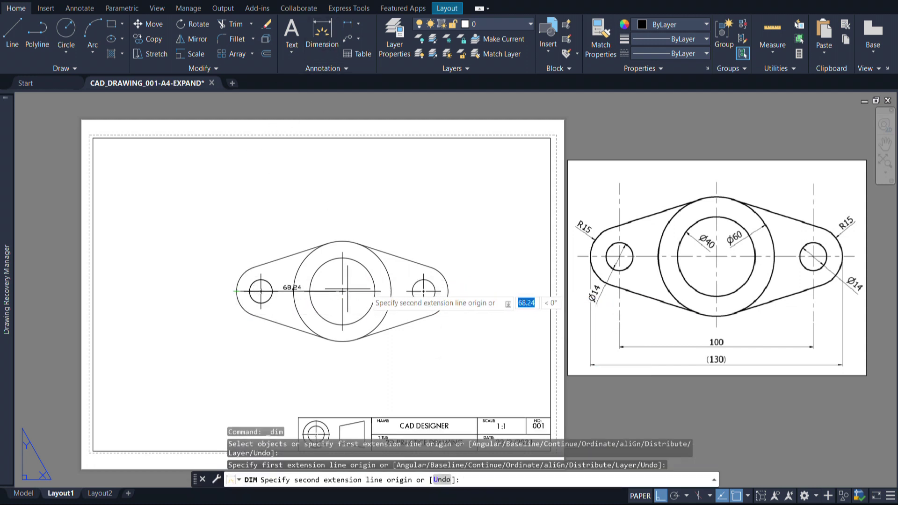
{"action": "left_click", "coordinate": [448, 291]}
{"action": "left_click", "coordinate": [445, 362]}
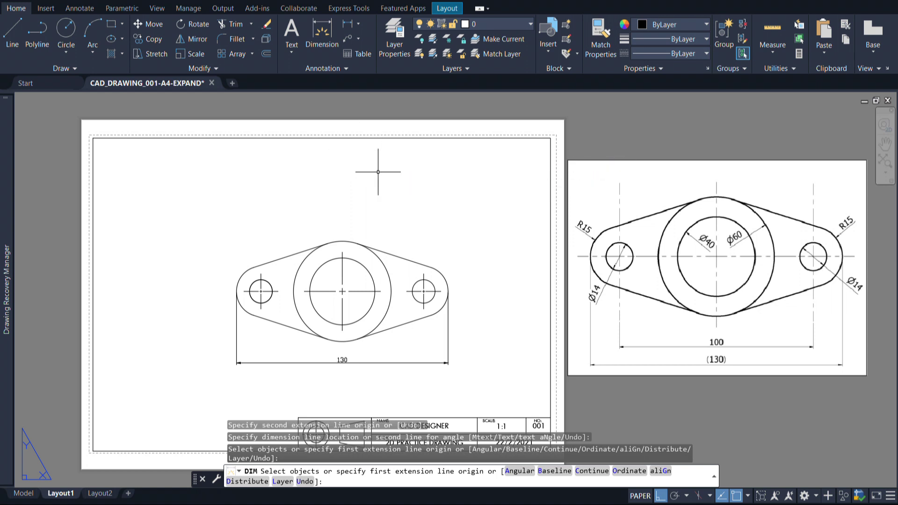
{"action": "key", "text": "Return"}
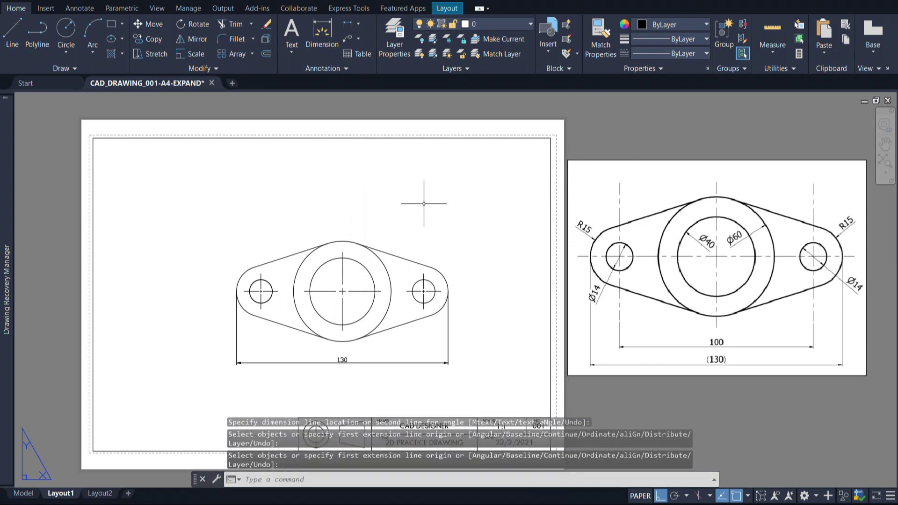
{"action": "left_click", "coordinate": [424, 203]}
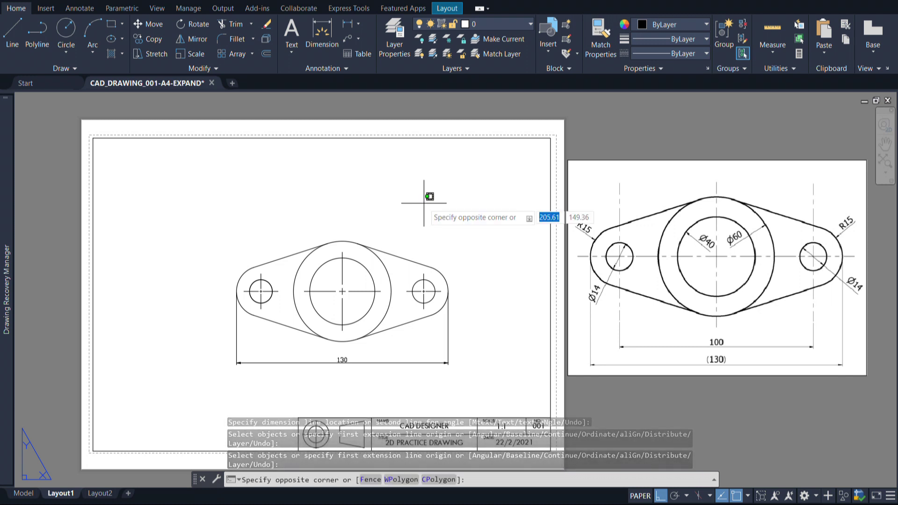
{"action": "key", "text": "Escape"}
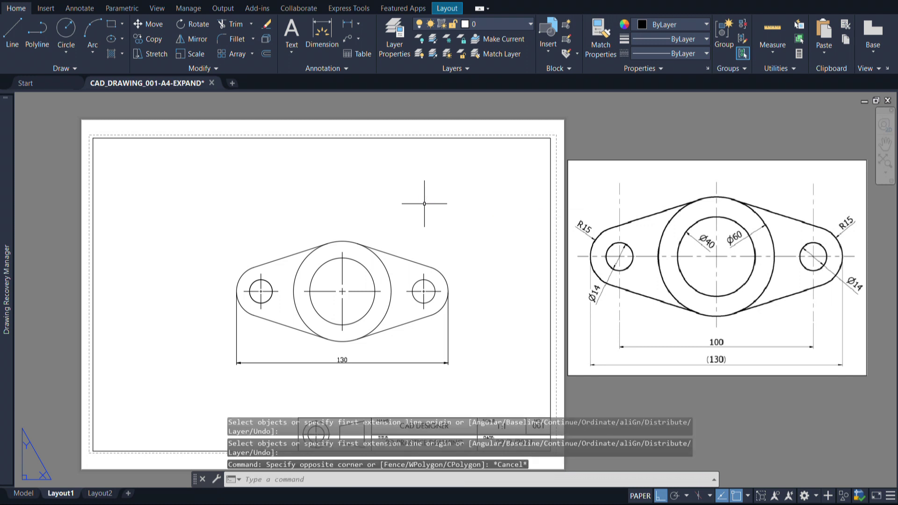